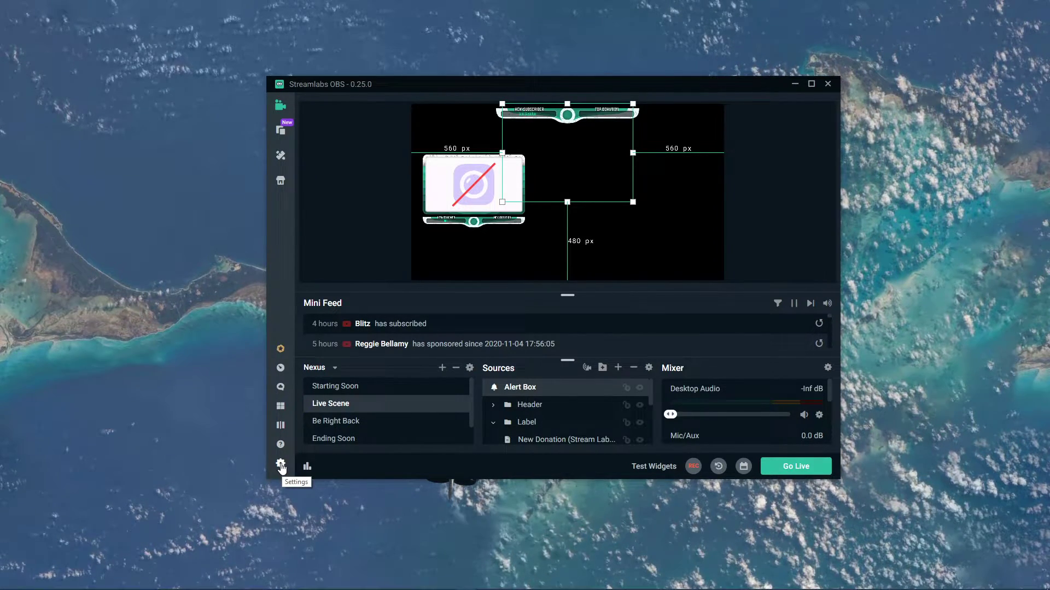
Open the Output settings page, keep Output Mode on Advanced and stream on audio track 2
click(280, 466)
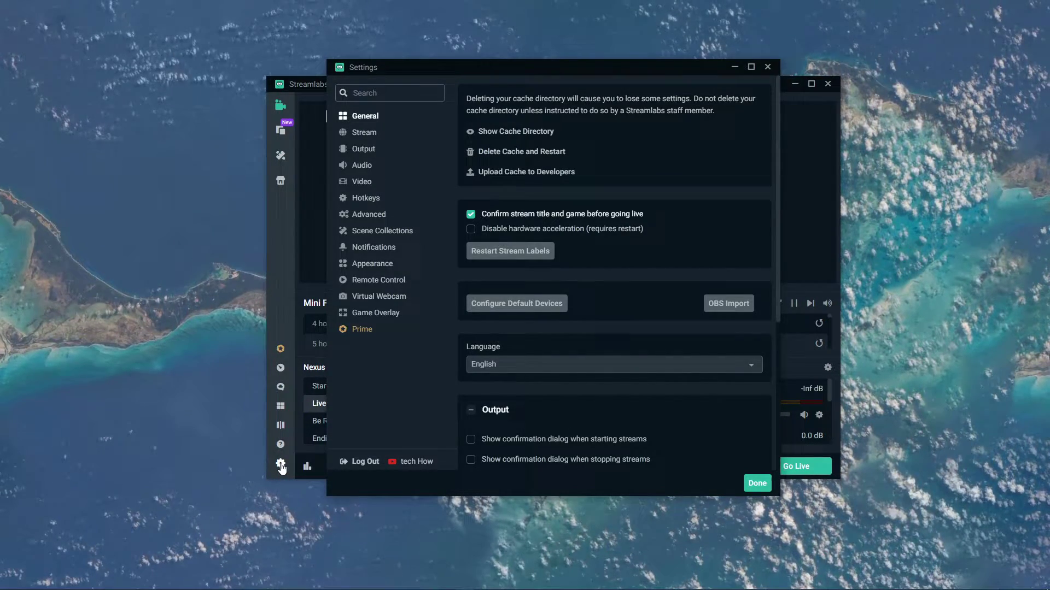
click(372, 157)
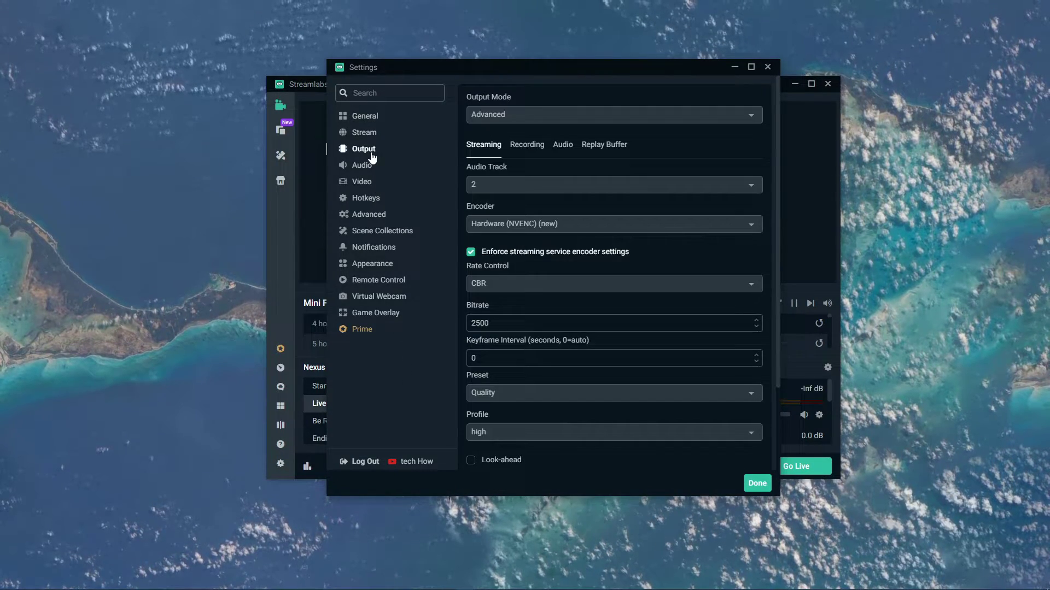
click(530, 114)
click(519, 156)
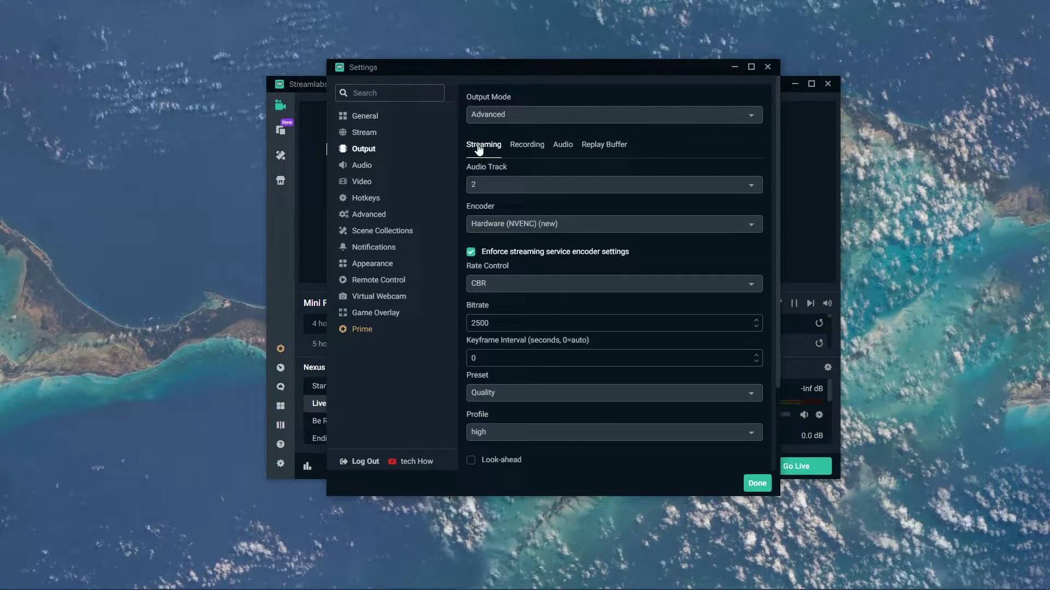
click(497, 184)
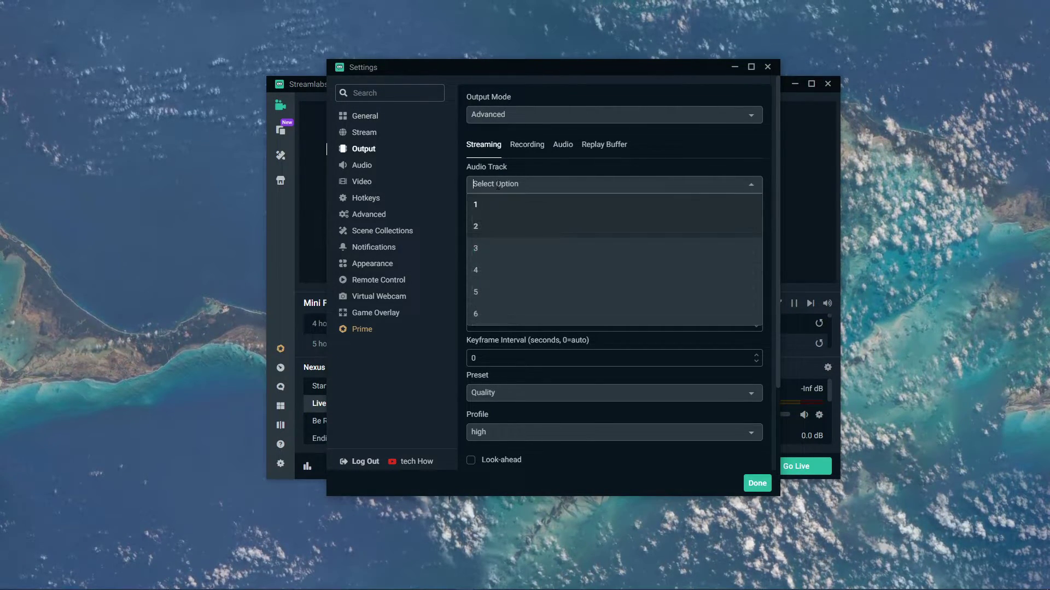
click(494, 229)
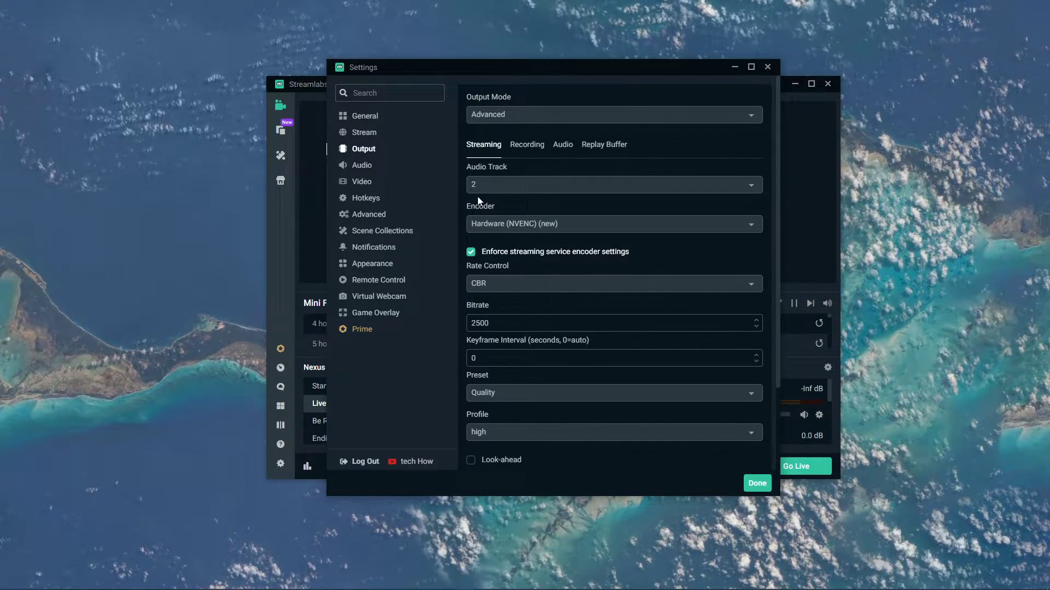
click(579, 221)
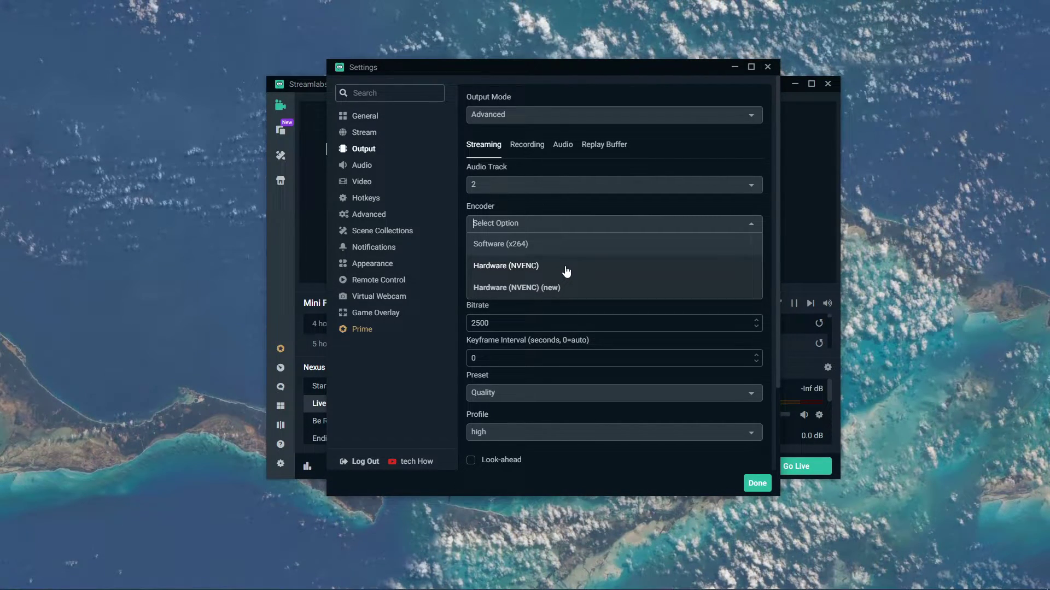
Switch the encoder to Software (x264) with CBR rate control and a bitrate of 3700
click(543, 249)
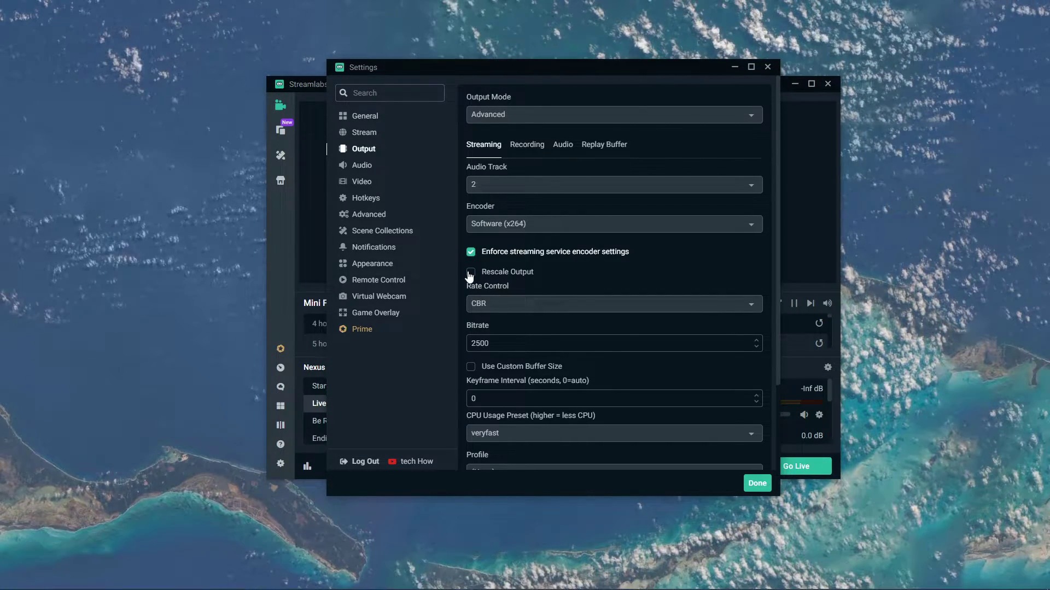
click(519, 305)
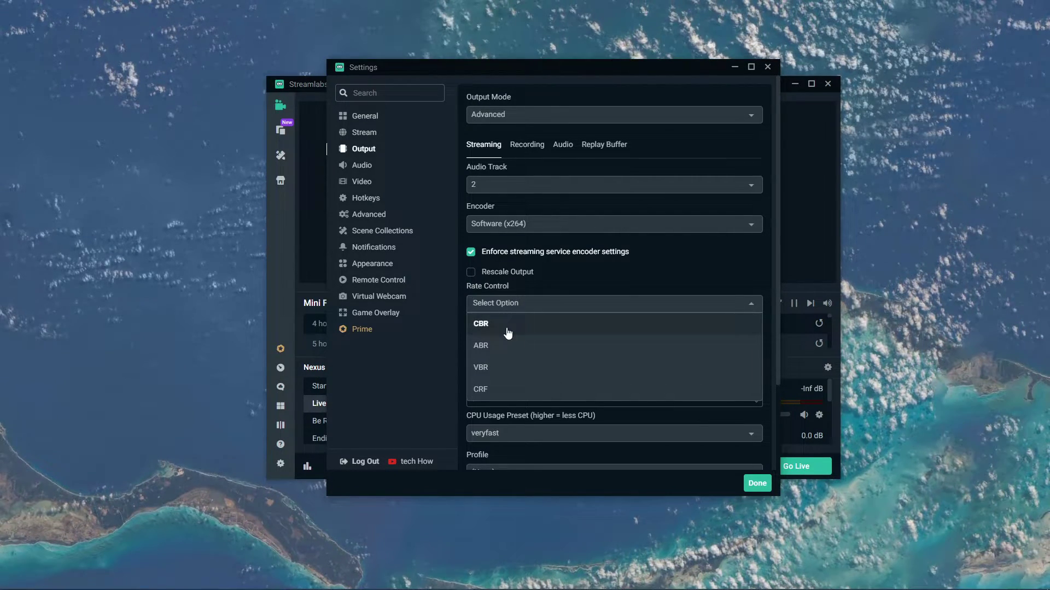
click(490, 327)
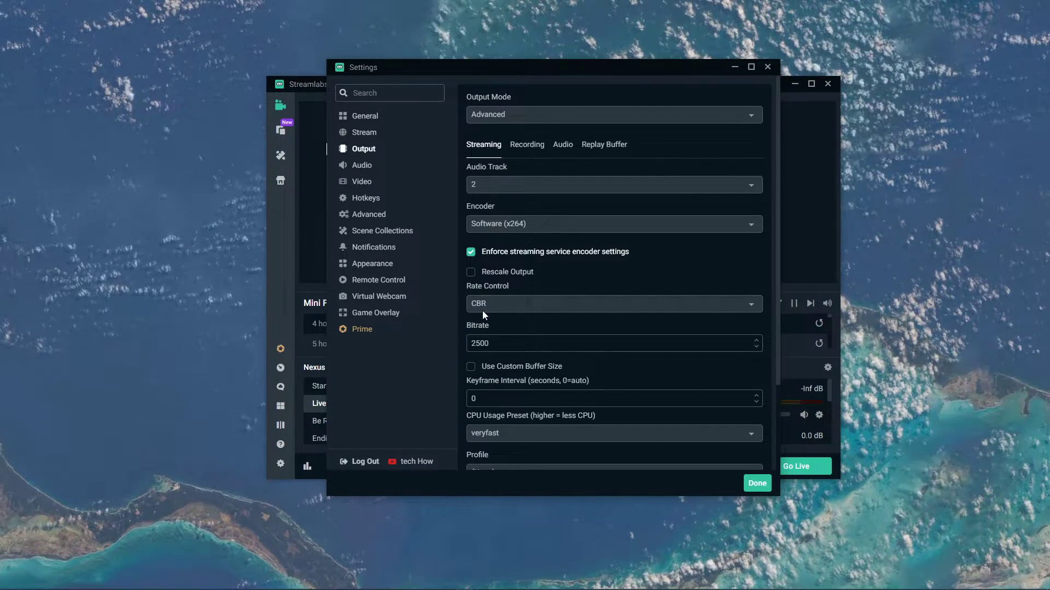
double_click(475, 339)
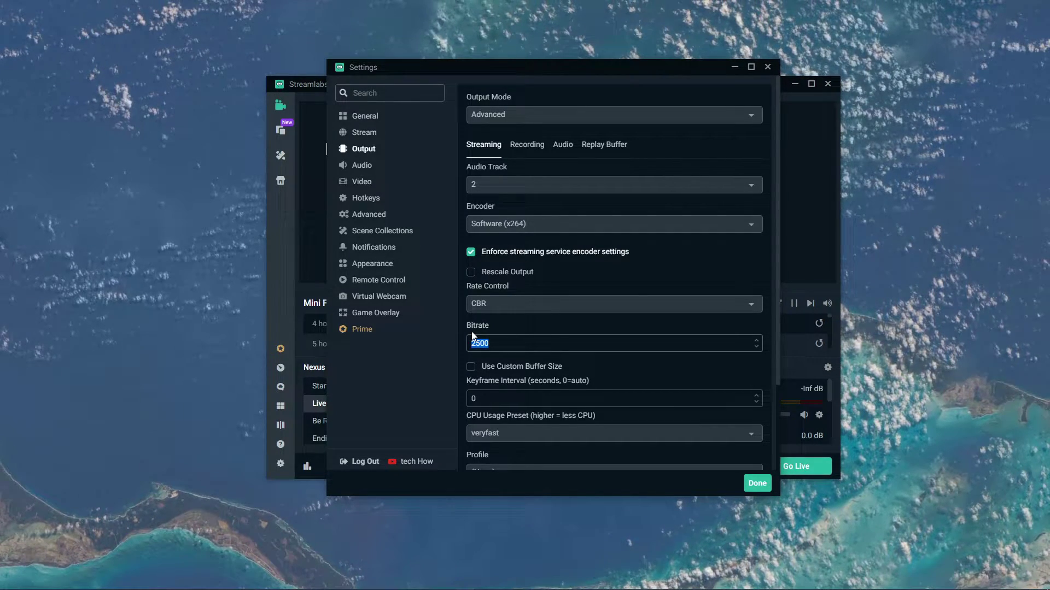
text(3700)
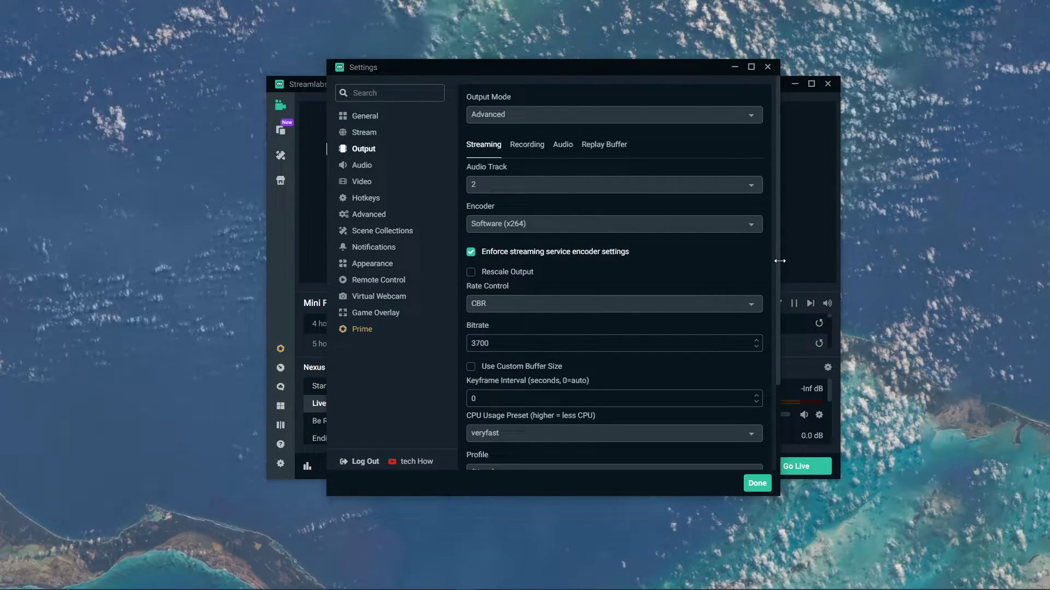
drag(776, 265, 776, 346)
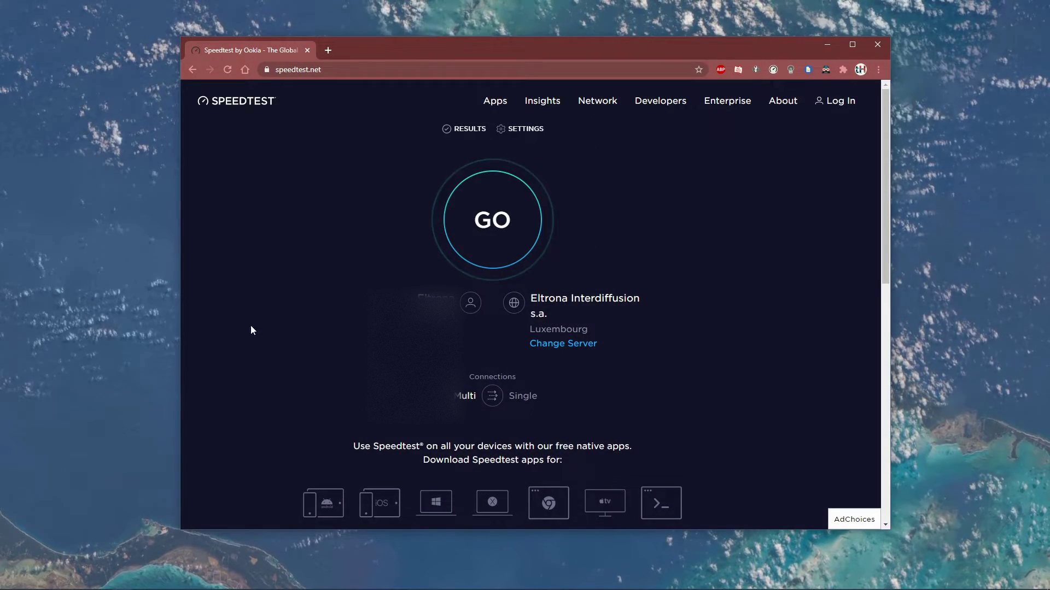
Run the speedtest.net test (ping 9, about 62 Mbps download), then minimize the browser
click(492, 220)
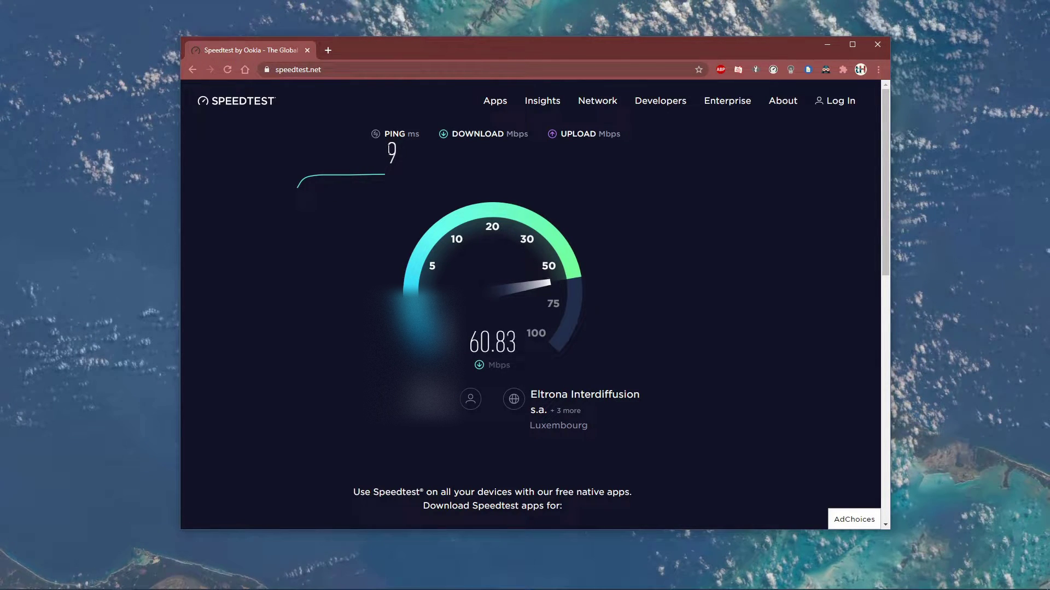
double_click(398, 156)
click(363, 248)
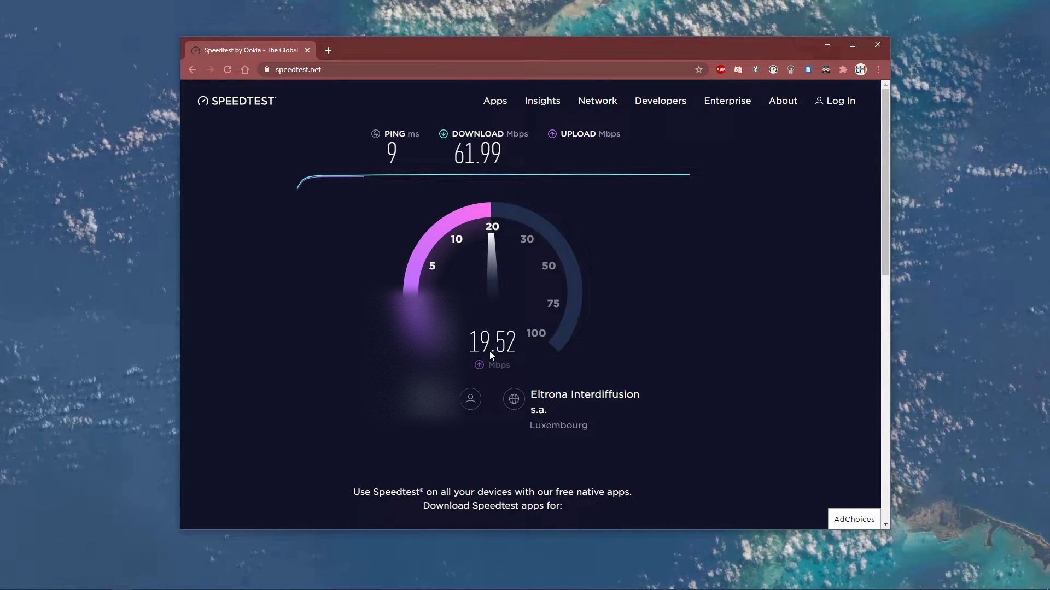
click(827, 44)
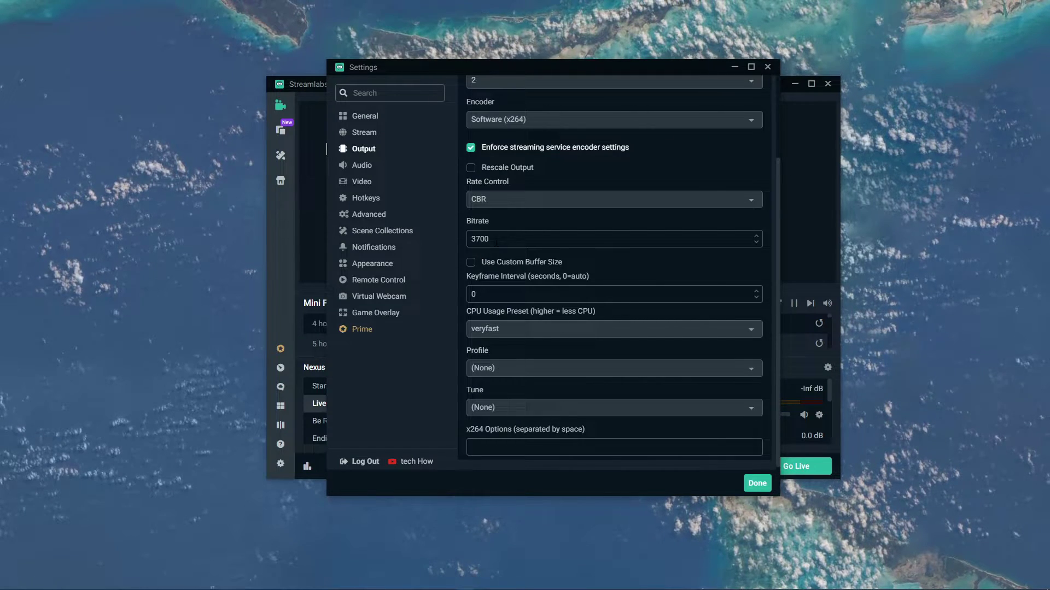
Re-enter bitrate 3700, set keyframe interval 2, CPU usage preset faster and profile main
mouse_move(488, 239)
mouse_down()
mouse_move(451, 241)
mouse_move(480, 239)
mouse_up()
text(5000)
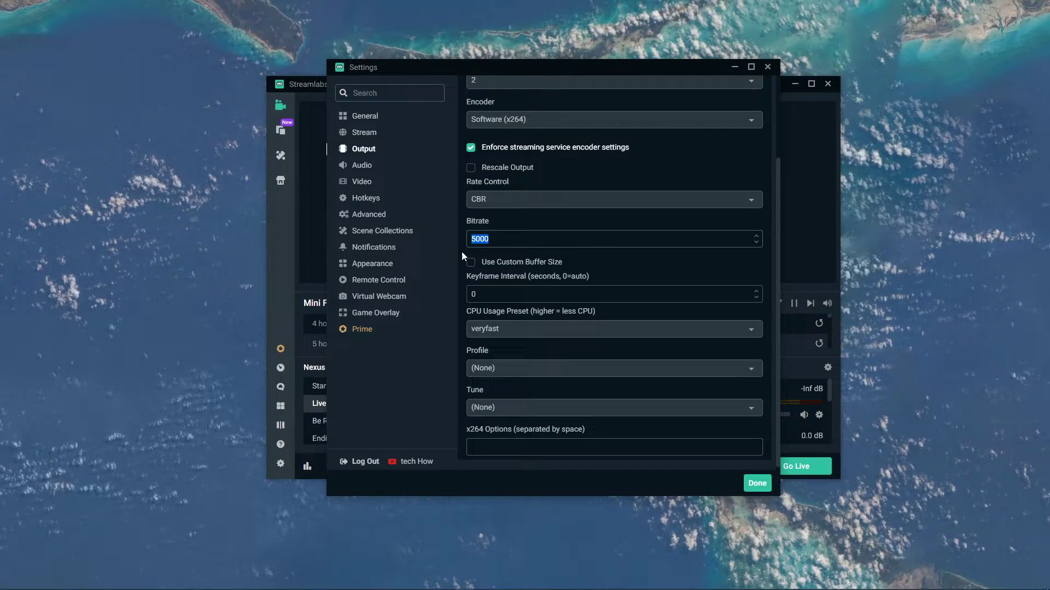
text(3700)
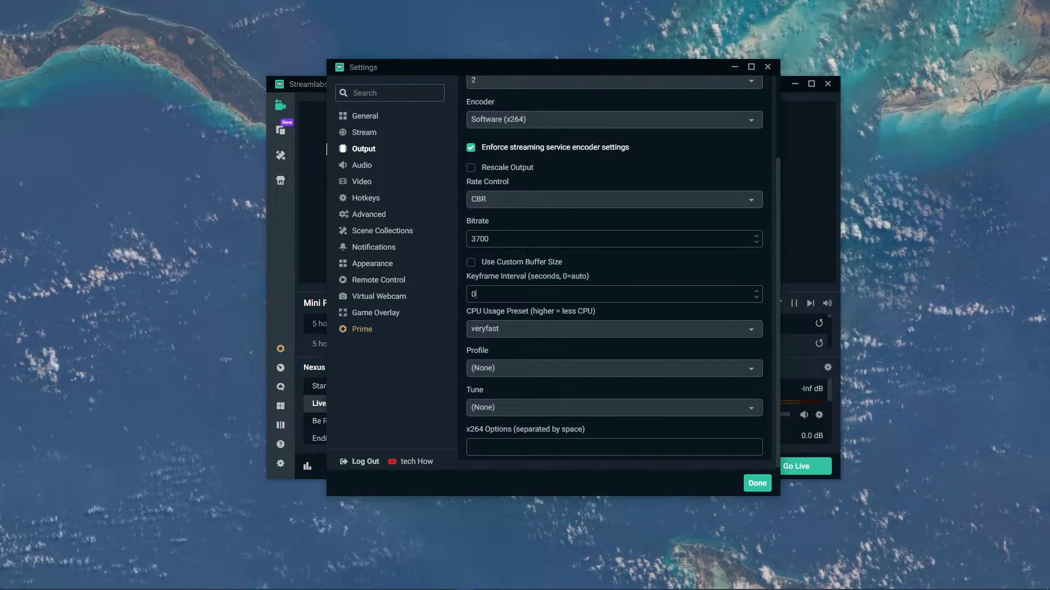
key(ctrl+a)
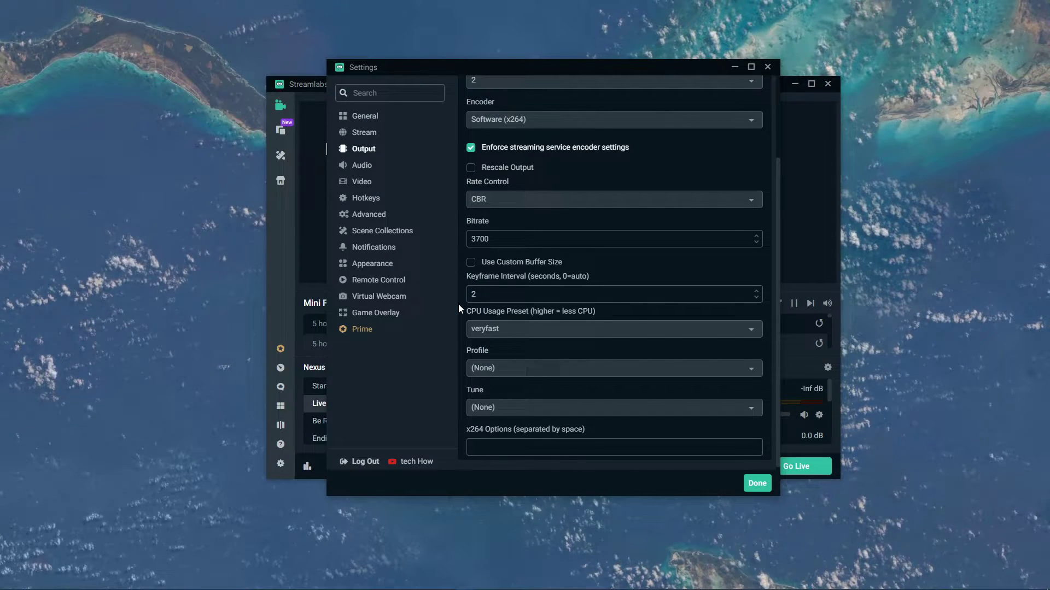
click(528, 329)
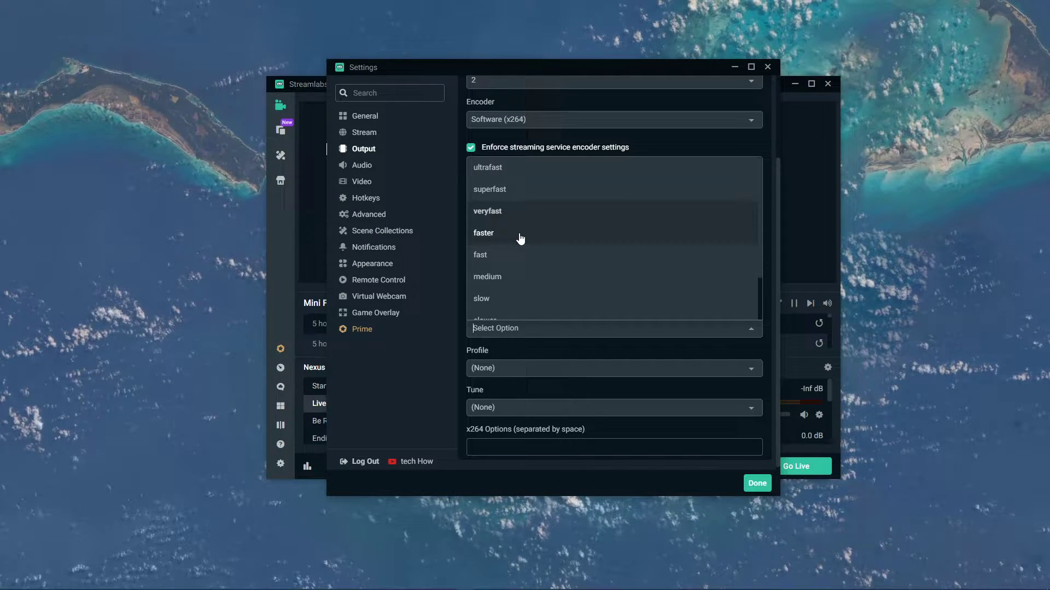
click(520, 238)
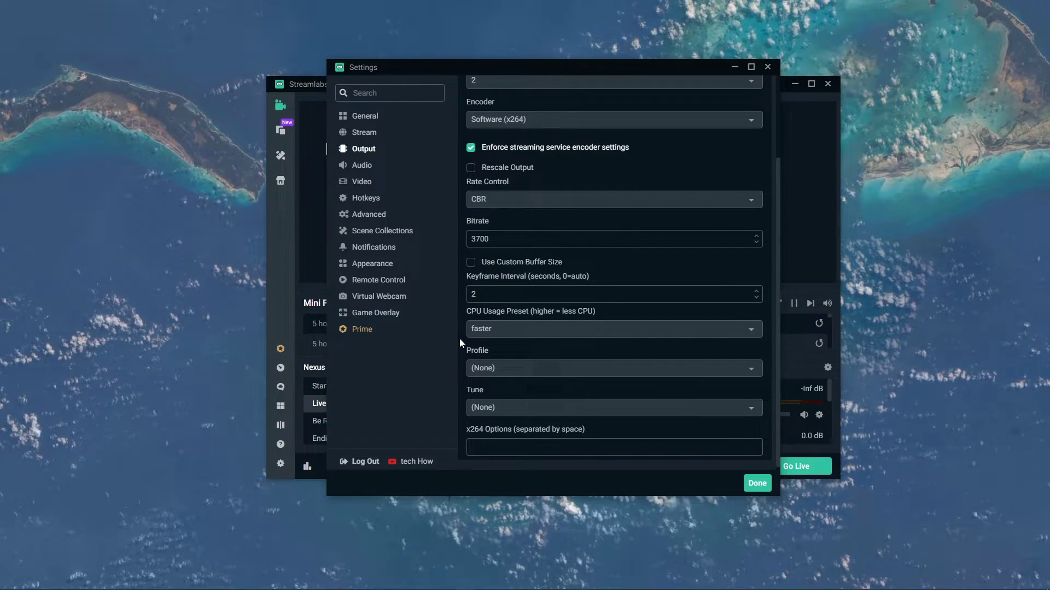
click(496, 367)
click(489, 323)
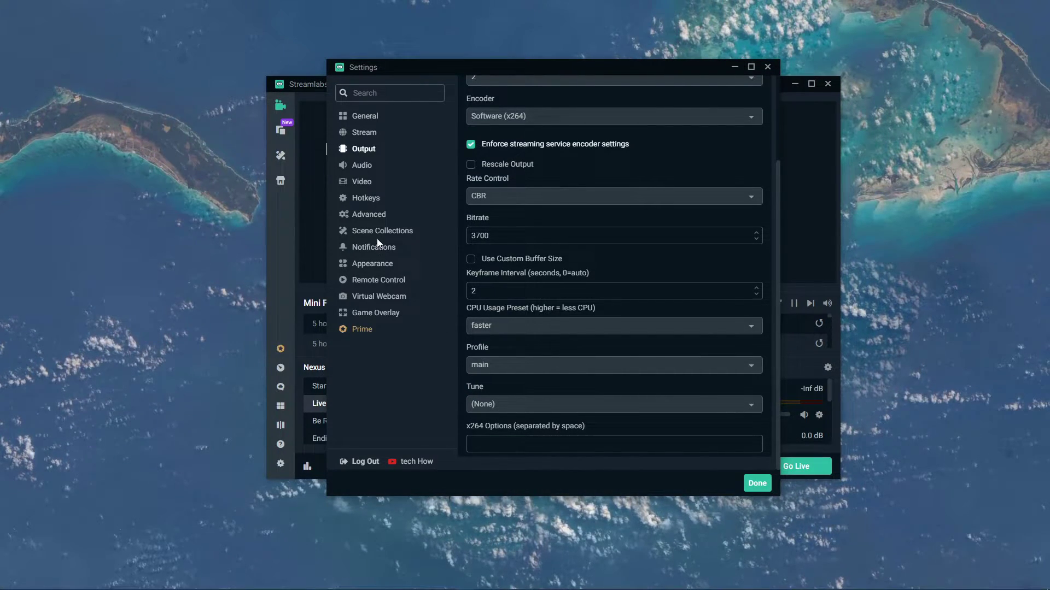
On the Video page, keep the 1920x1080 base resolution and set the output resolution to 1280x720
click(371, 188)
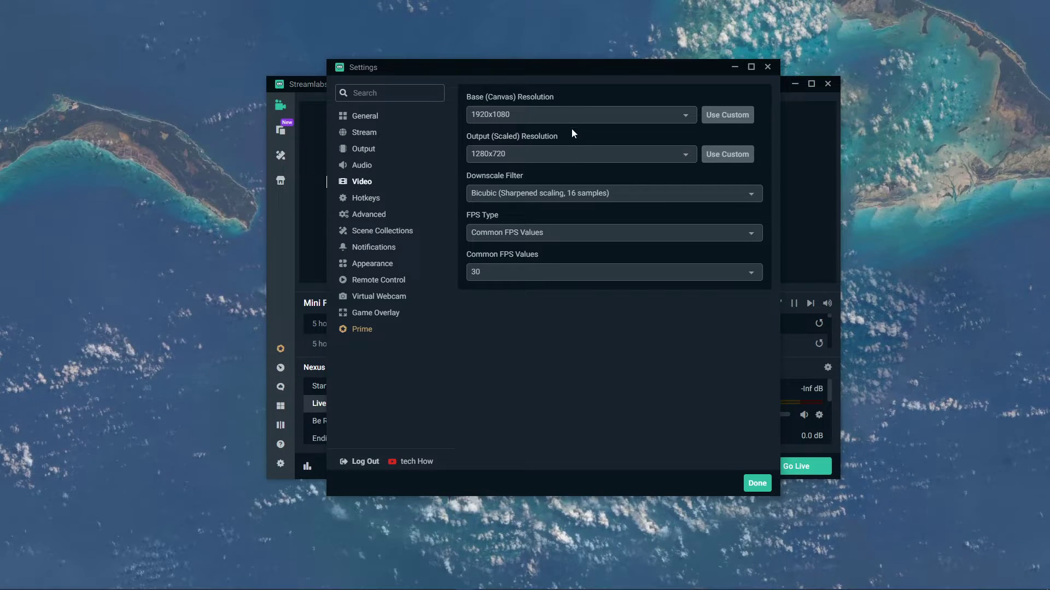
click(686, 117)
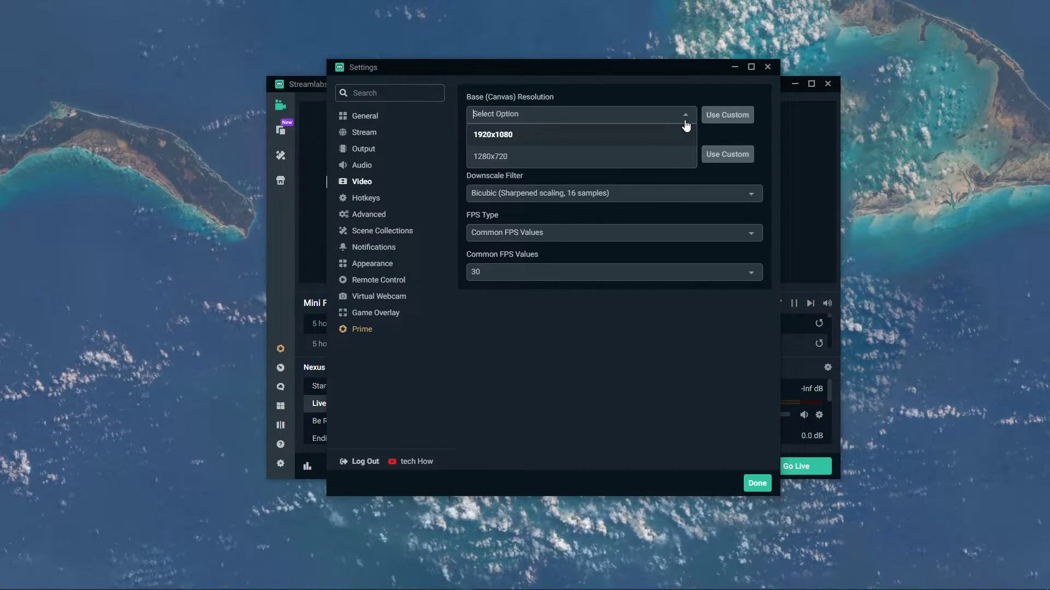
click(687, 122)
click(682, 155)
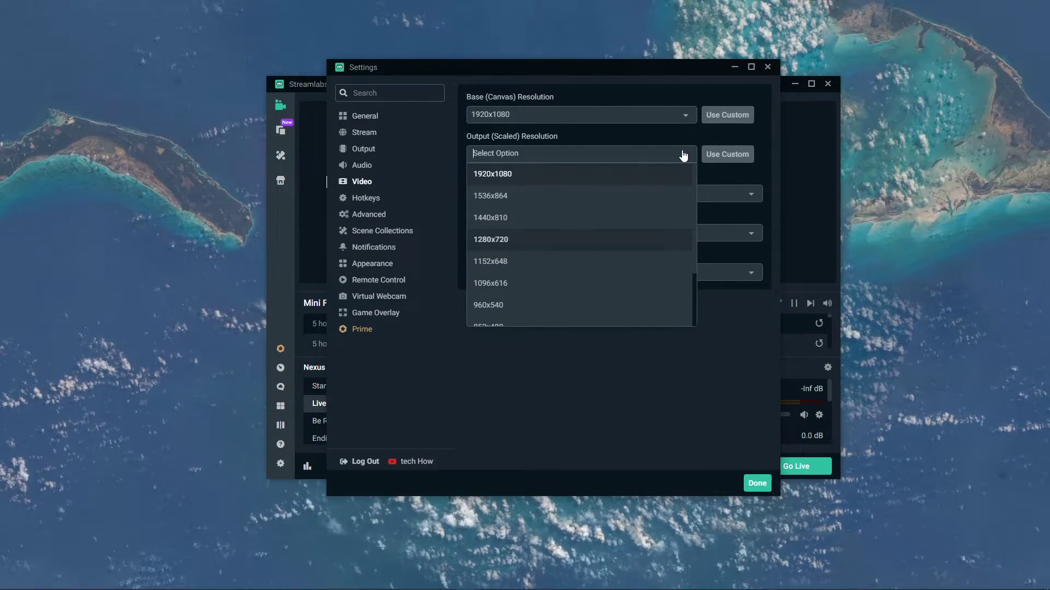
click(490, 241)
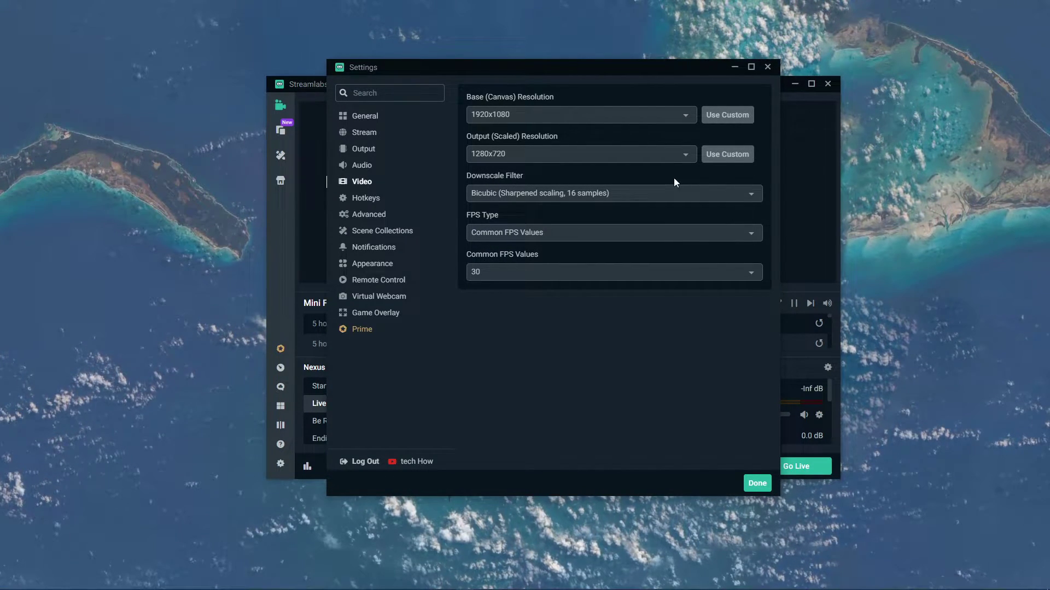
Try the Lanczos downscale filter, revert to Bicubic, and set Common FPS Values to 60
click(742, 193)
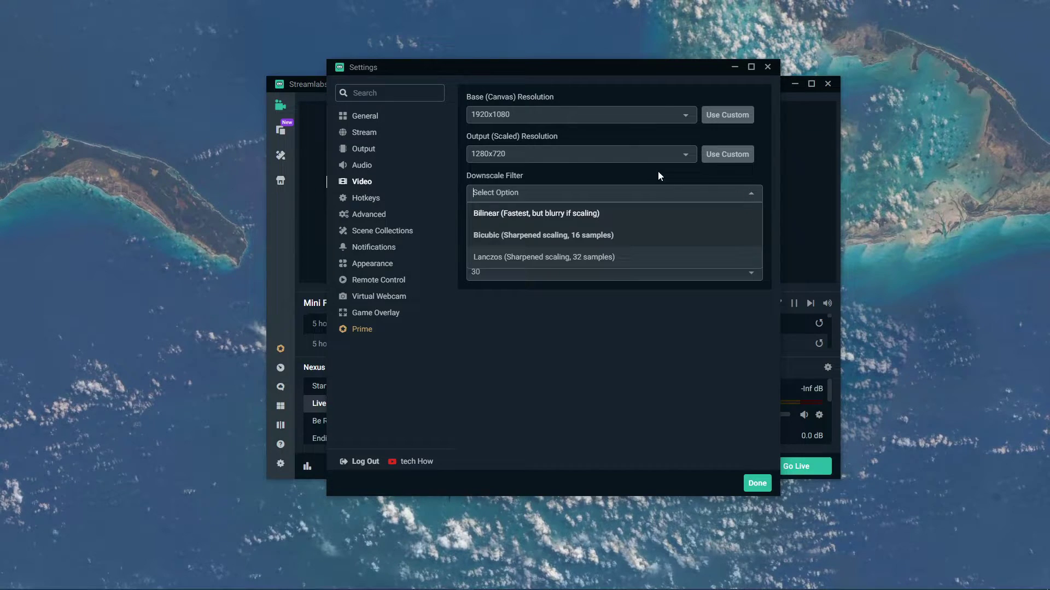
click(601, 155)
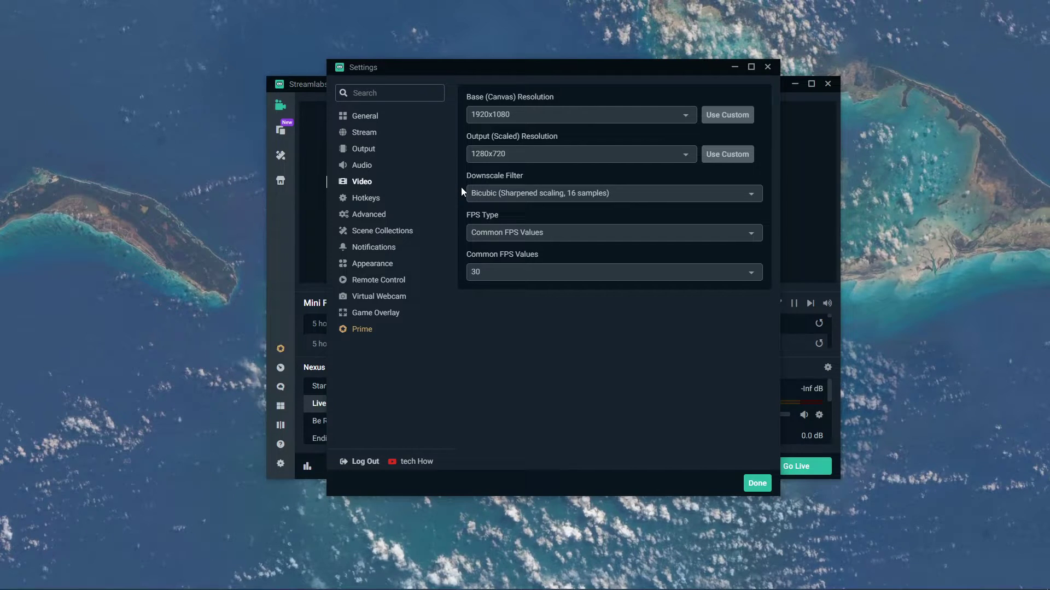
click(512, 201)
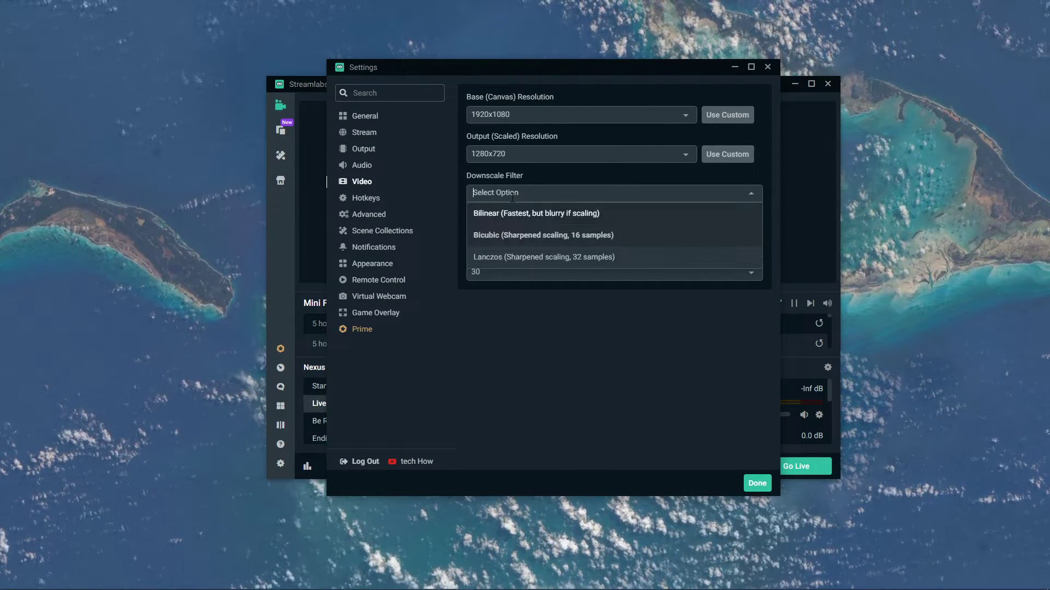
click(499, 256)
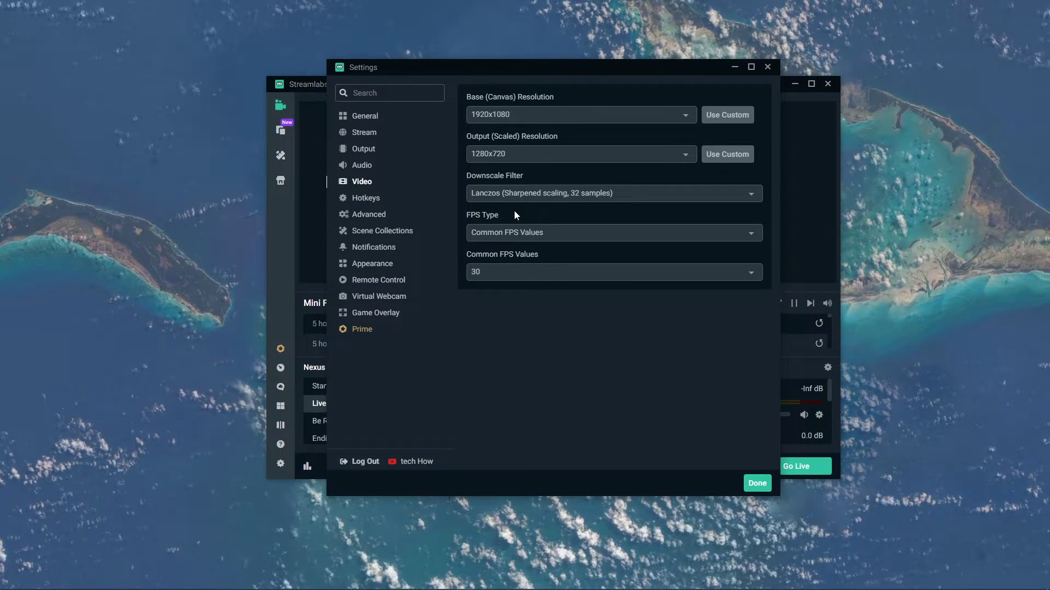
click(513, 196)
click(511, 235)
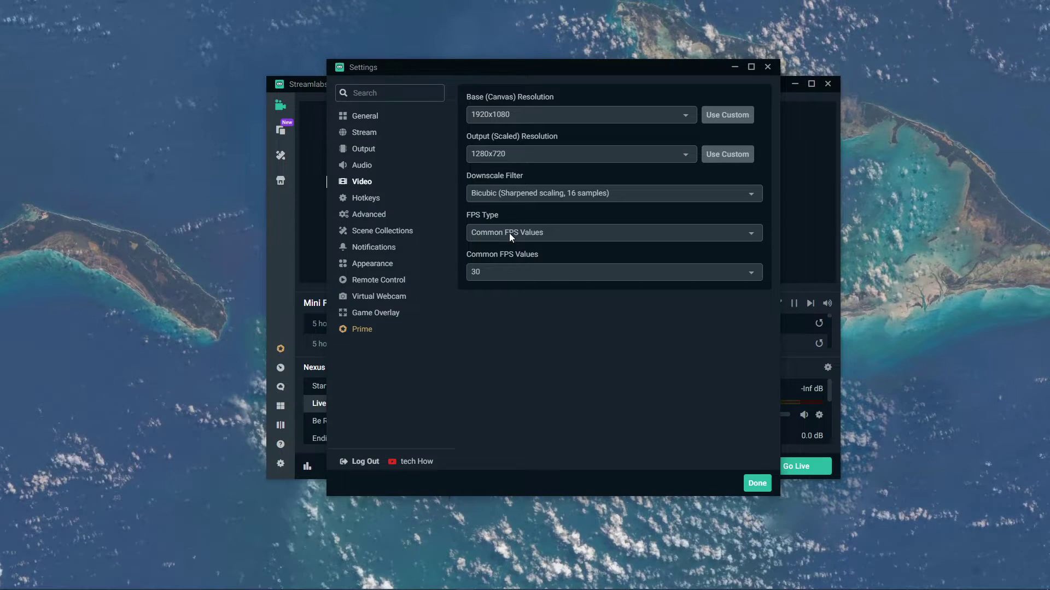
click(493, 271)
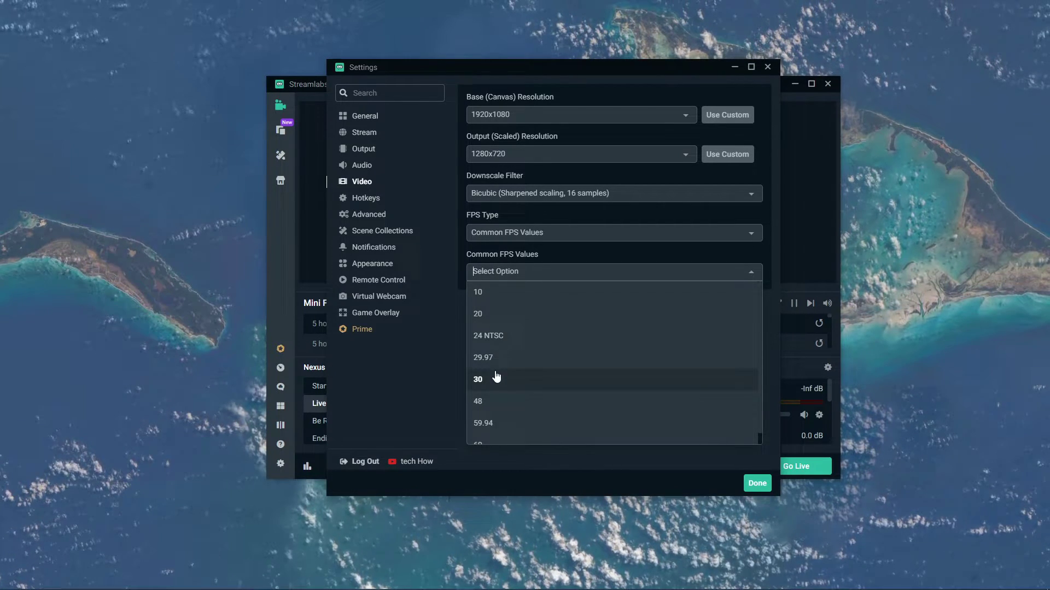
click(489, 433)
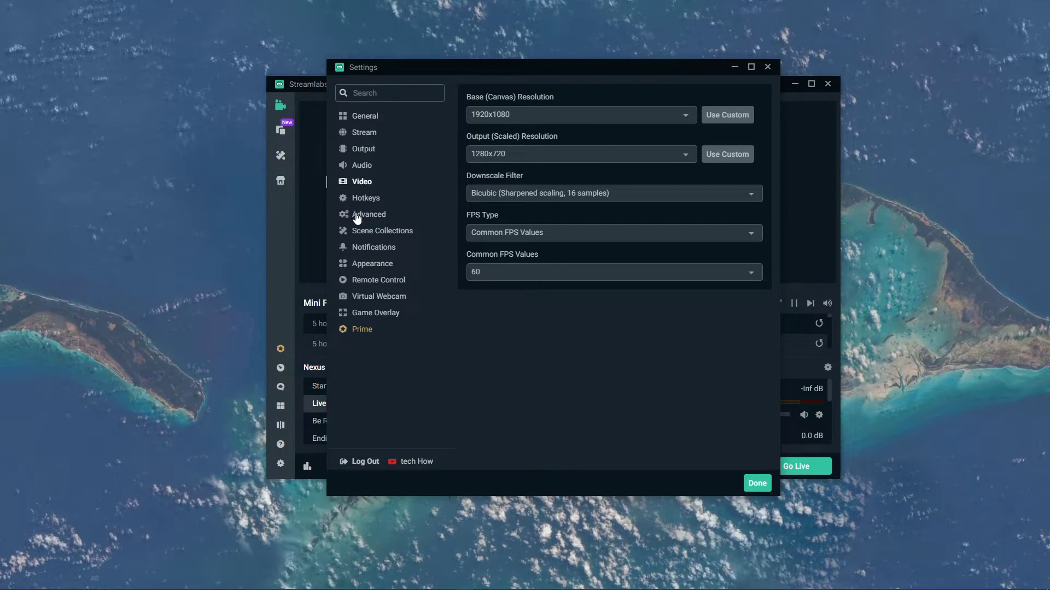
Scroll through the Advanced settings page, then save and close Settings with Done
click(358, 218)
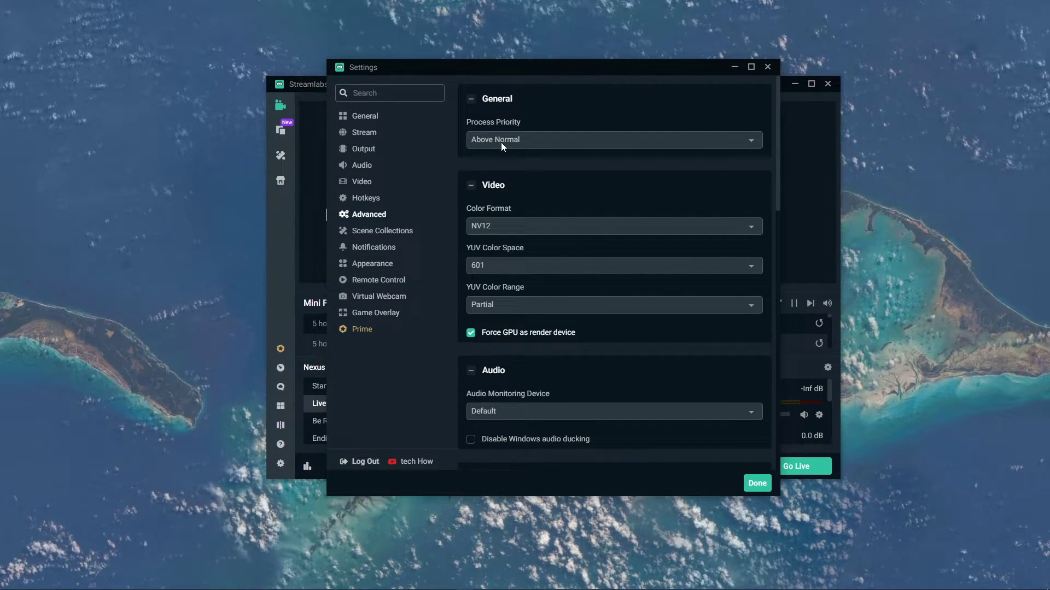
scroll(523, 232, down, 10)
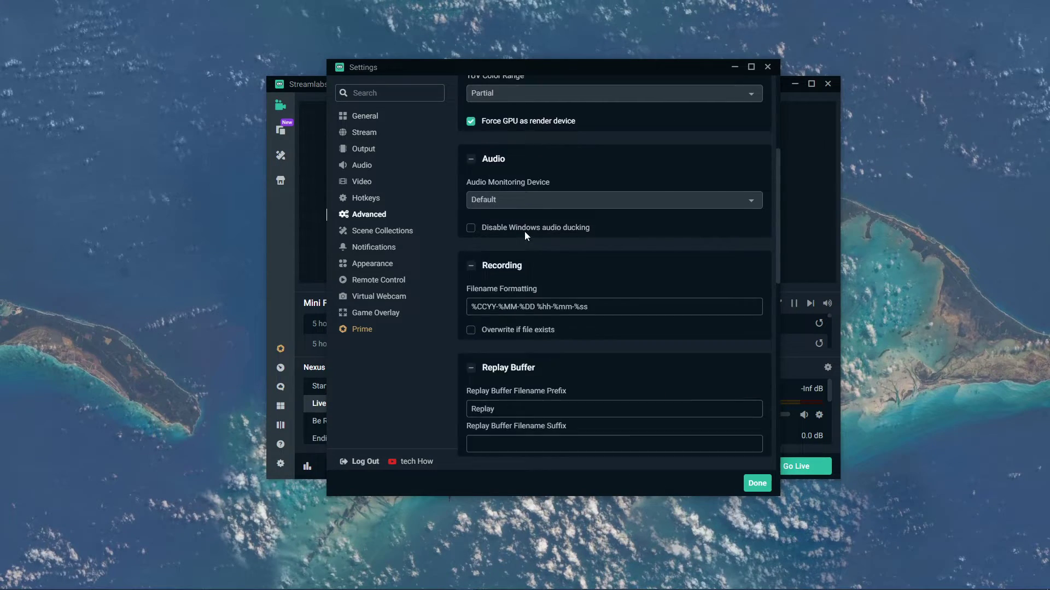
scroll(530, 253, down, 3)
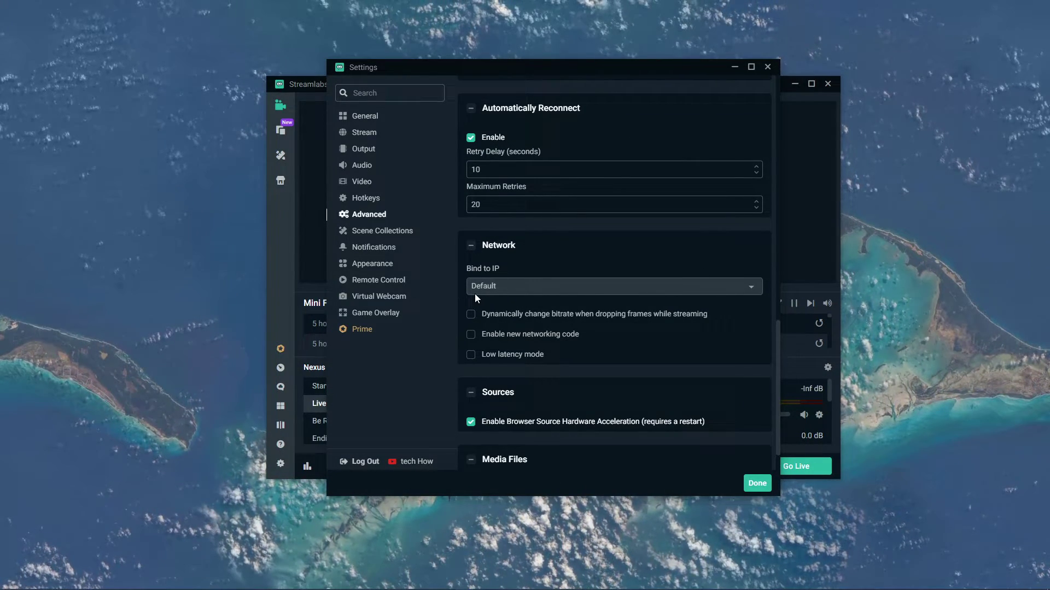
click(749, 491)
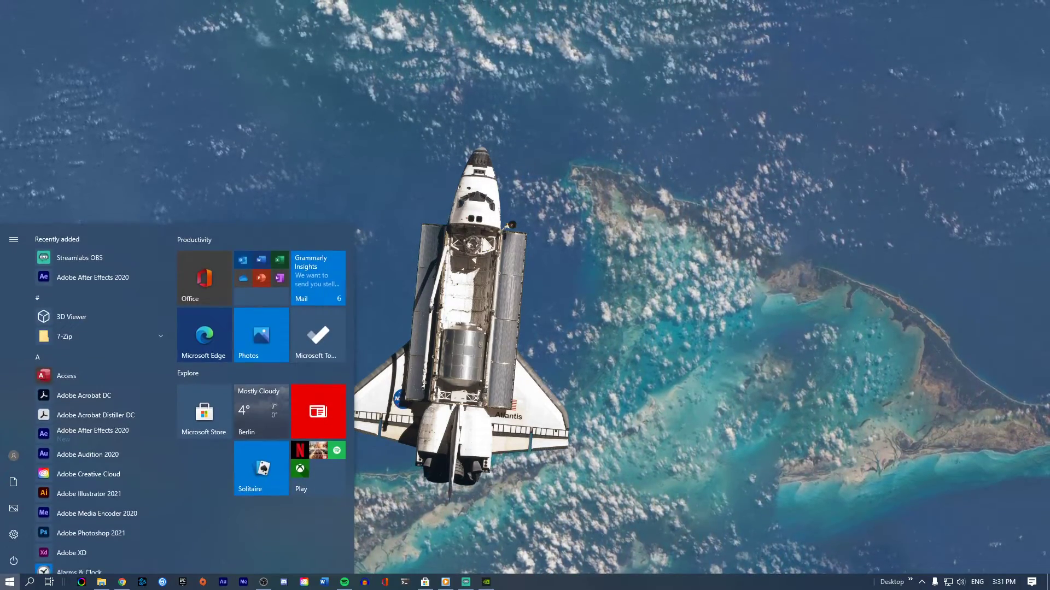
Launch Command Prompt, ping google.com (0% loss, 14ms average), and enter ipconfig /flushdns
text(cmd)
key(Return)
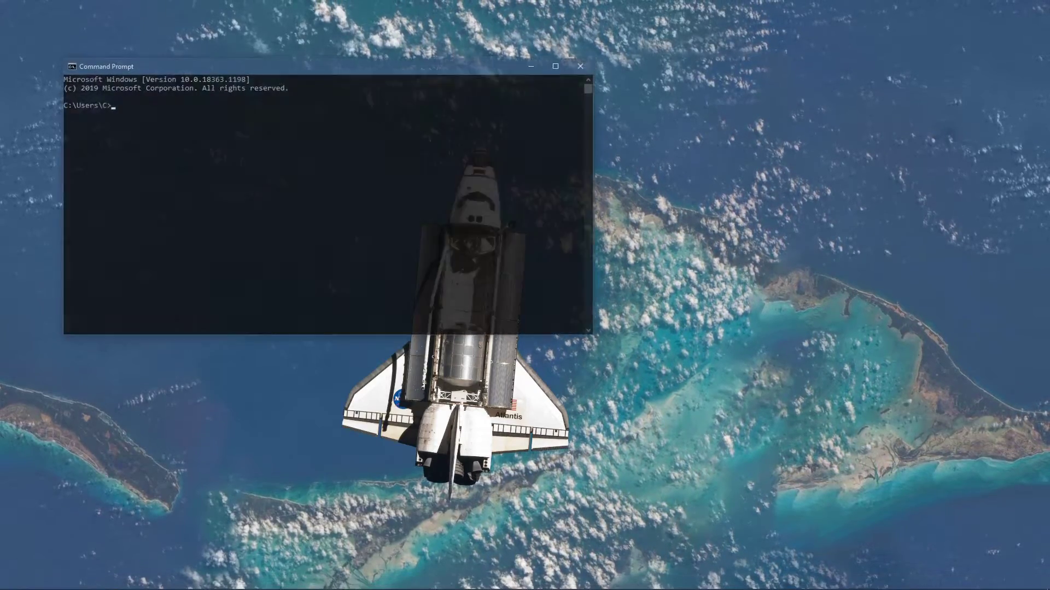
drag(294, 67, 525, 111)
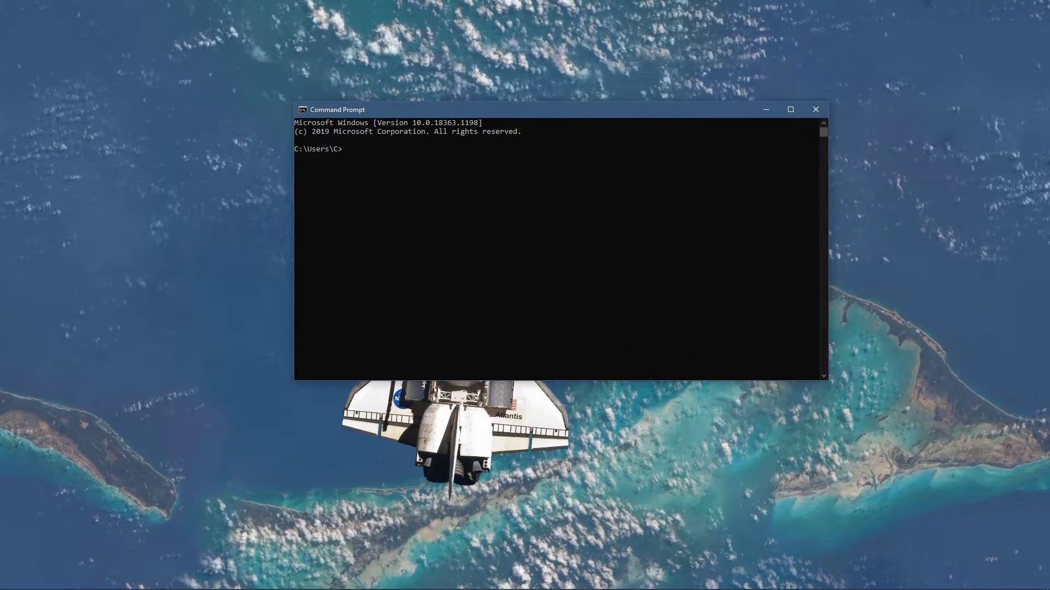
text(ping goog)
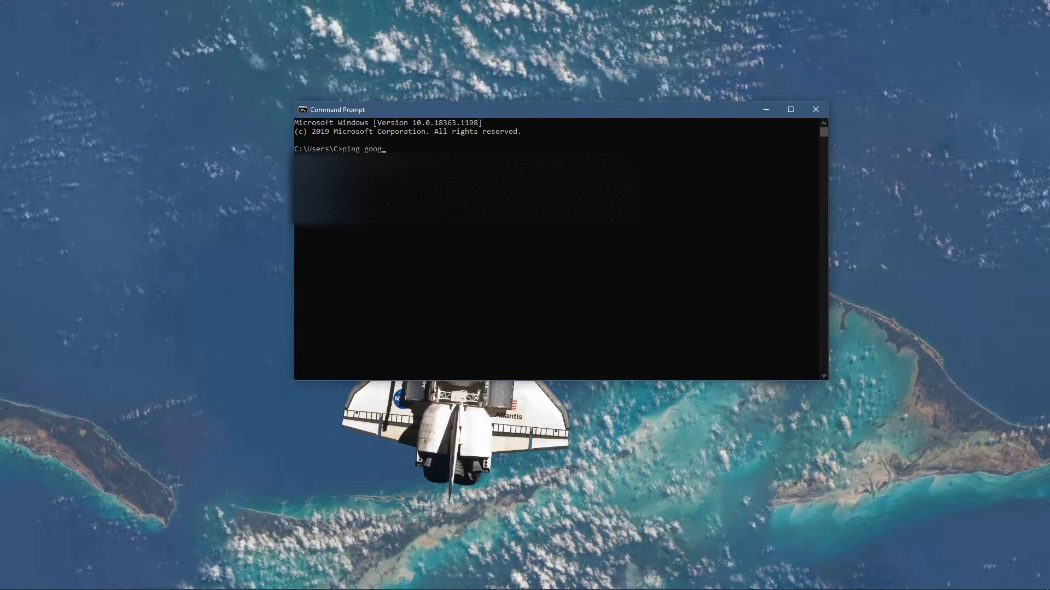
text(le.com)
key(Return)
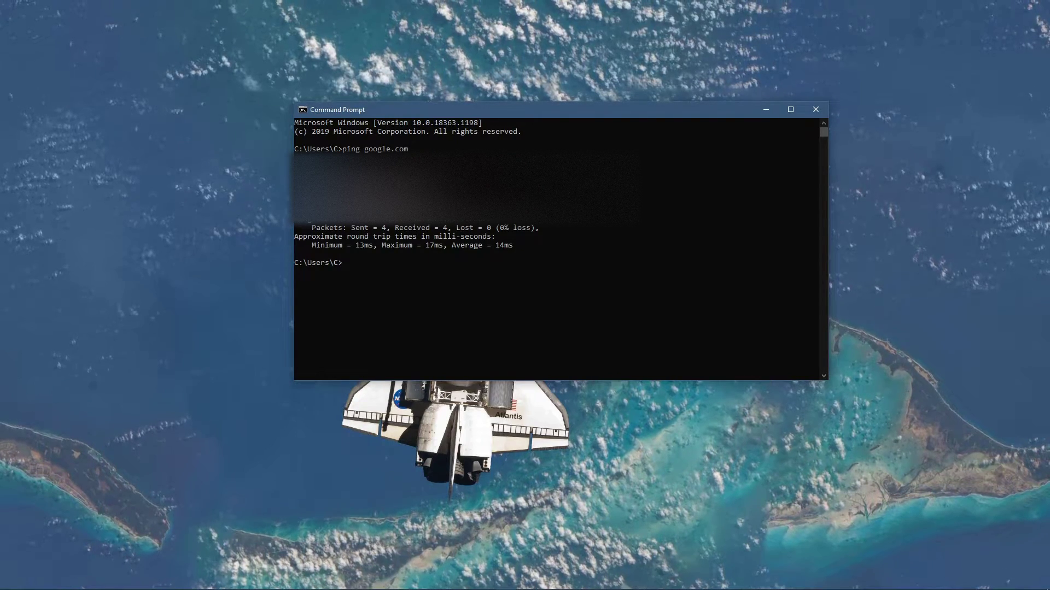
text(ipconfig)
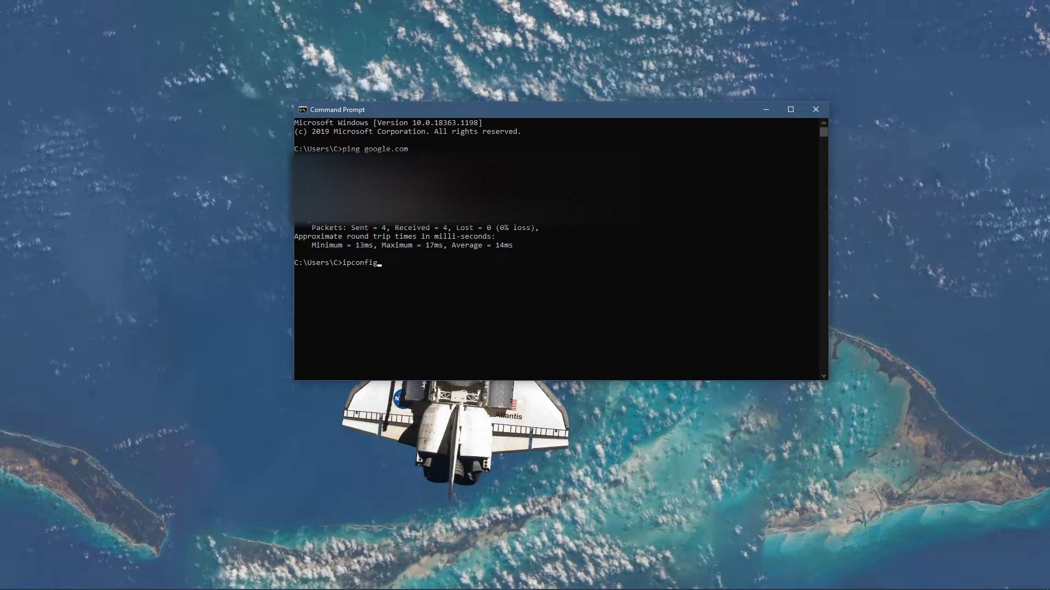
text( /flushdns)
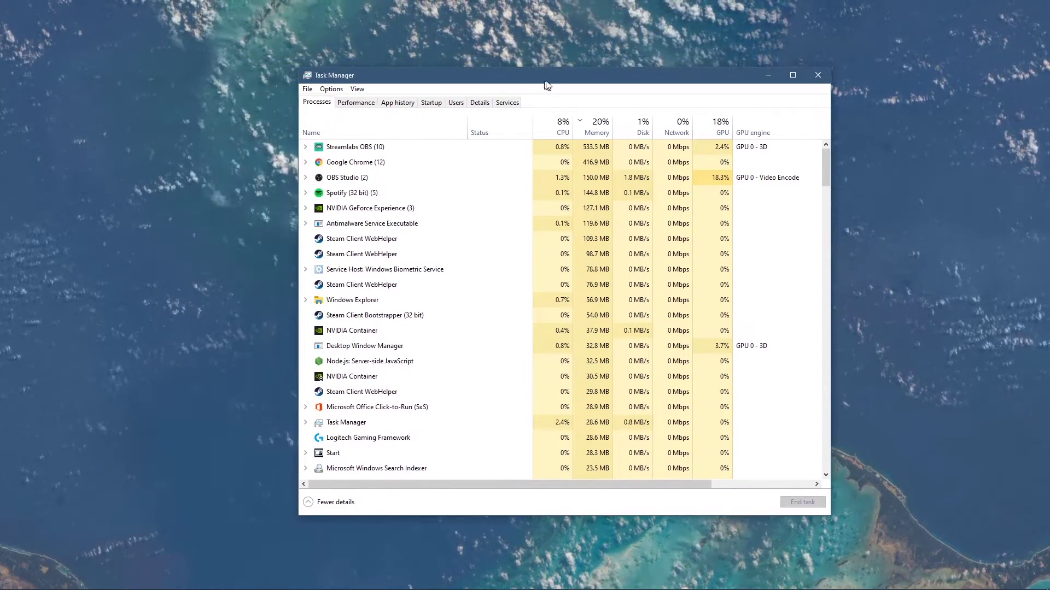
Open Resource Monitor from Task Manager's Performance view and show its Network tab process list
click(358, 102)
click(413, 504)
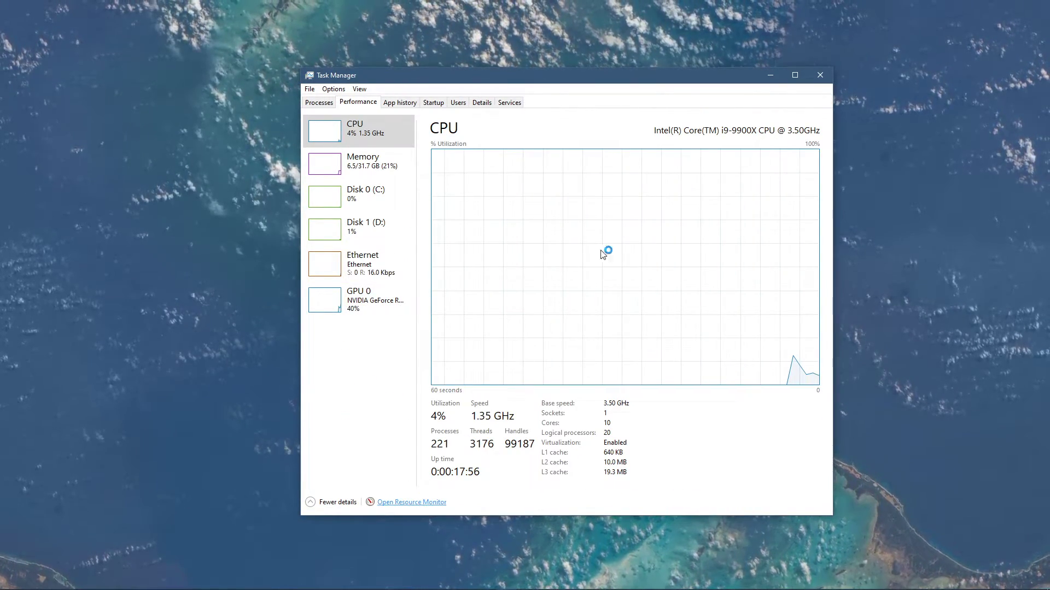
click(770, 75)
drag(656, 135, 706, 74)
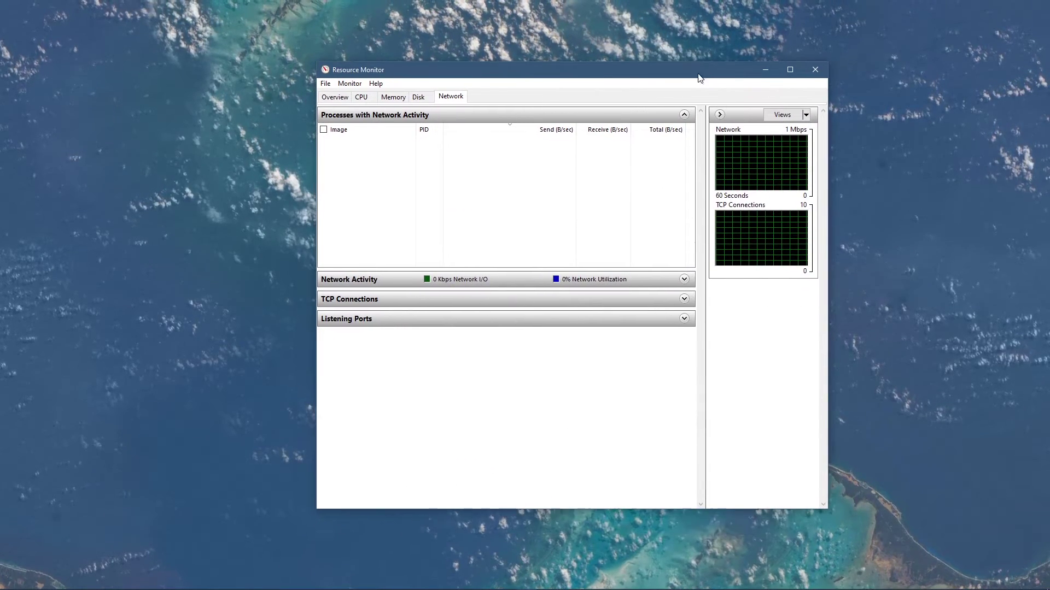
click(444, 116)
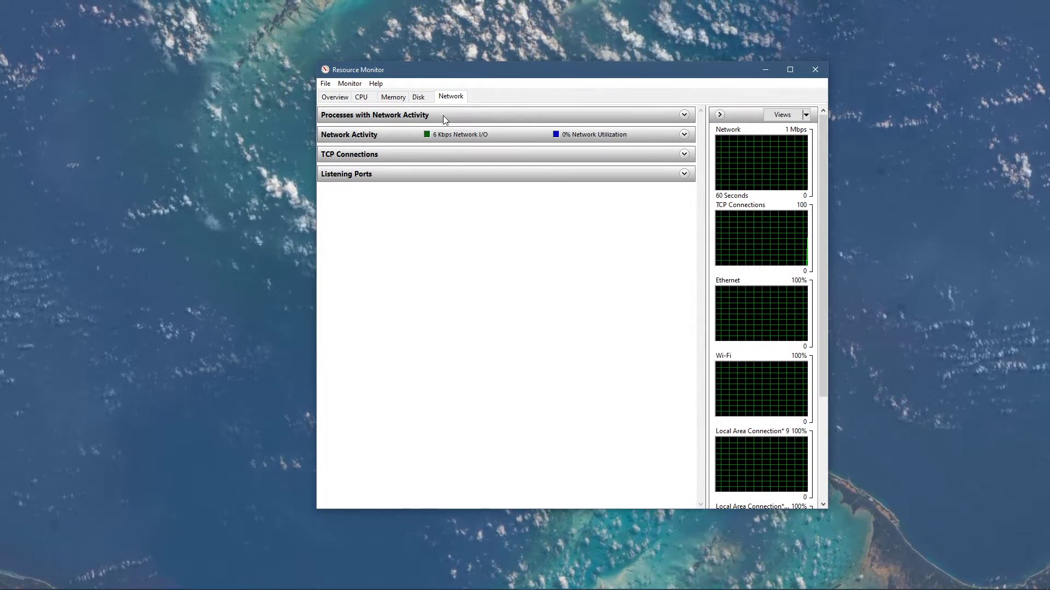
click(406, 113)
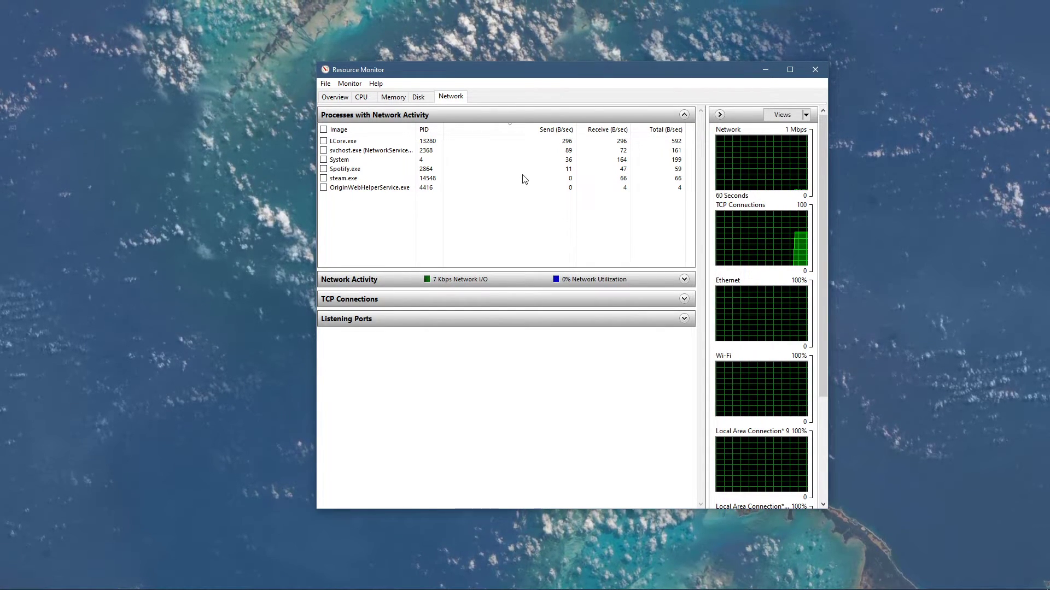
Inspect the steam.exe, Spotify.exe and chrome.exe network processes and their End Process options
click(430, 183)
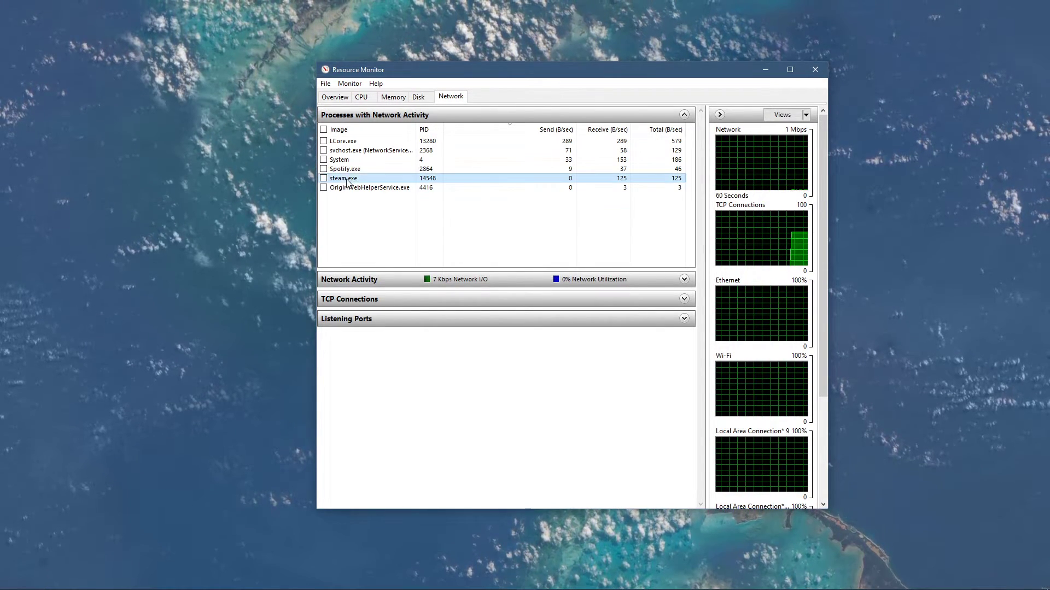
key(Up)
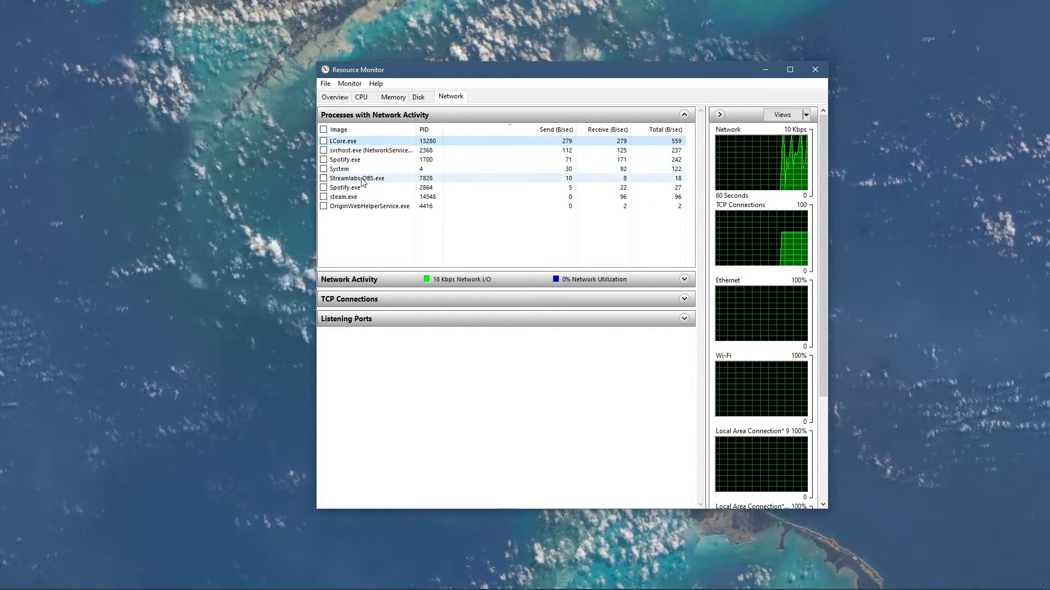
click(361, 197)
right_click(361, 197)
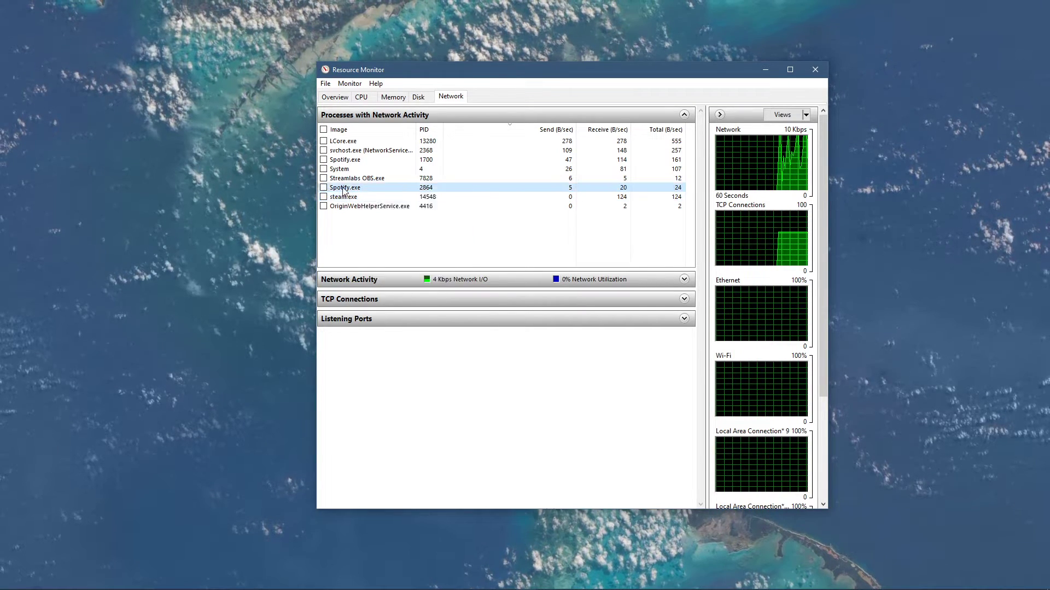
right_click(361, 197)
click(331, 261)
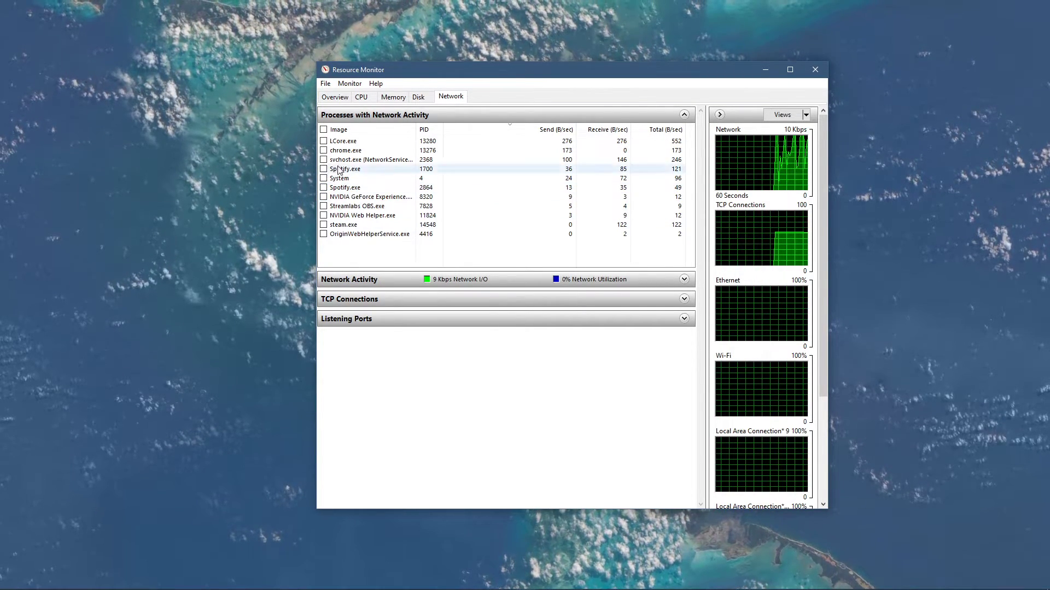
right_click(356, 145)
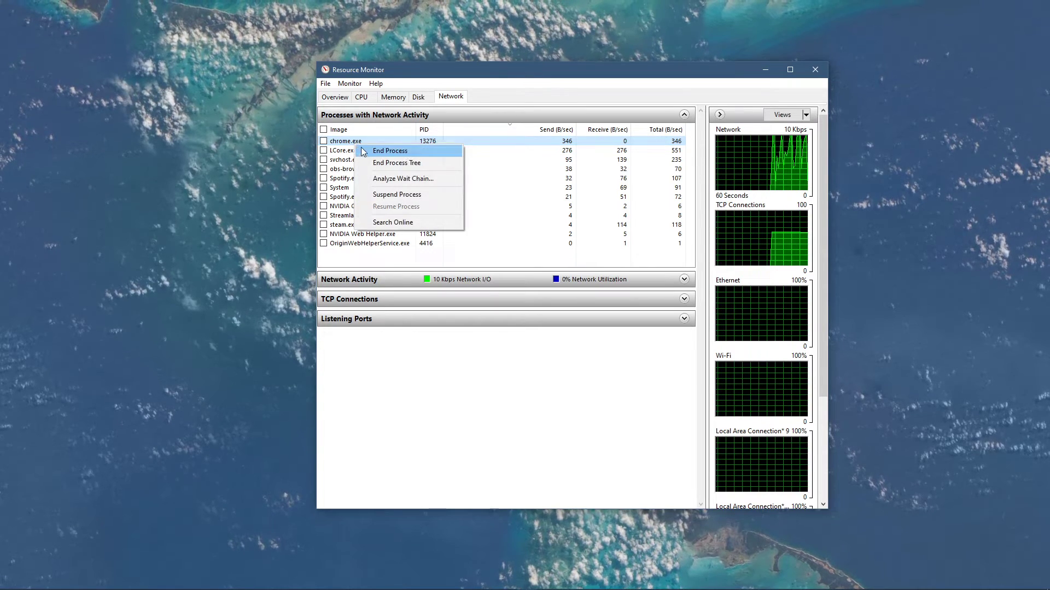
click(552, 113)
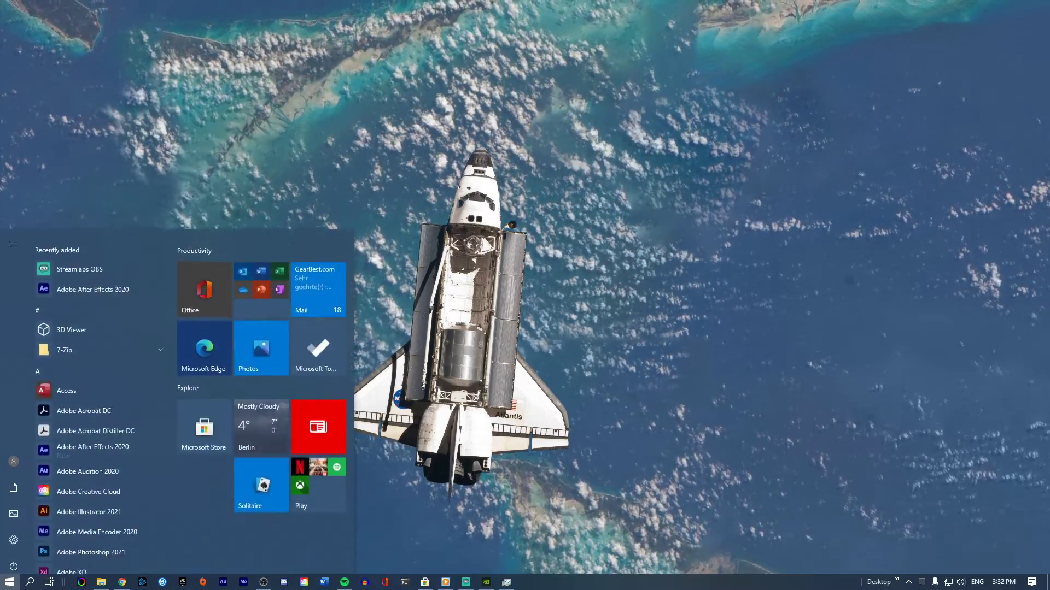
Search 'firewall', open the allowed apps list from Firewall & network protection, and unlock it with Change settings
text(firewall)
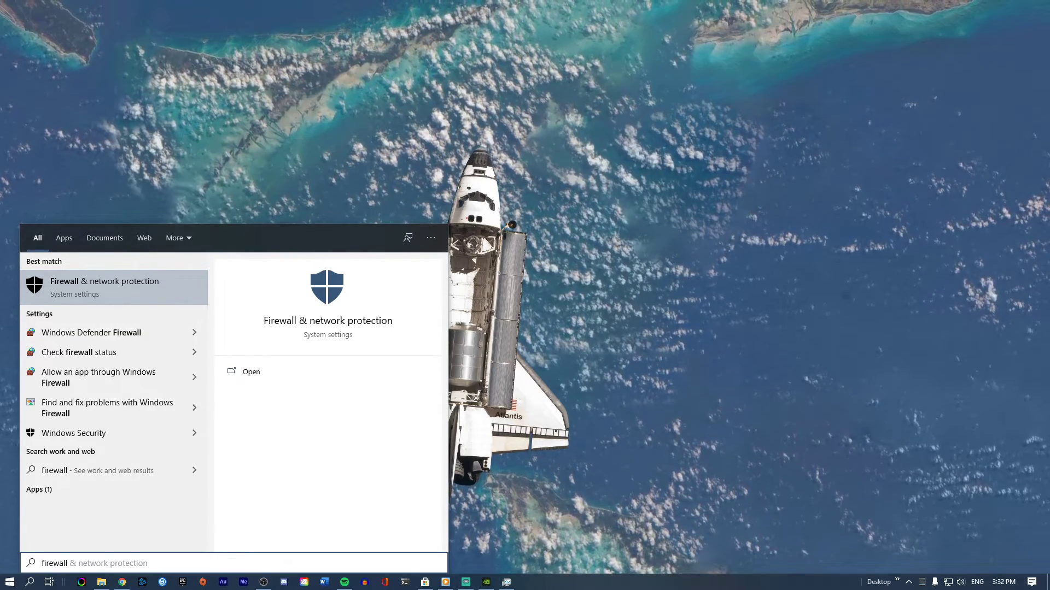
key(Return)
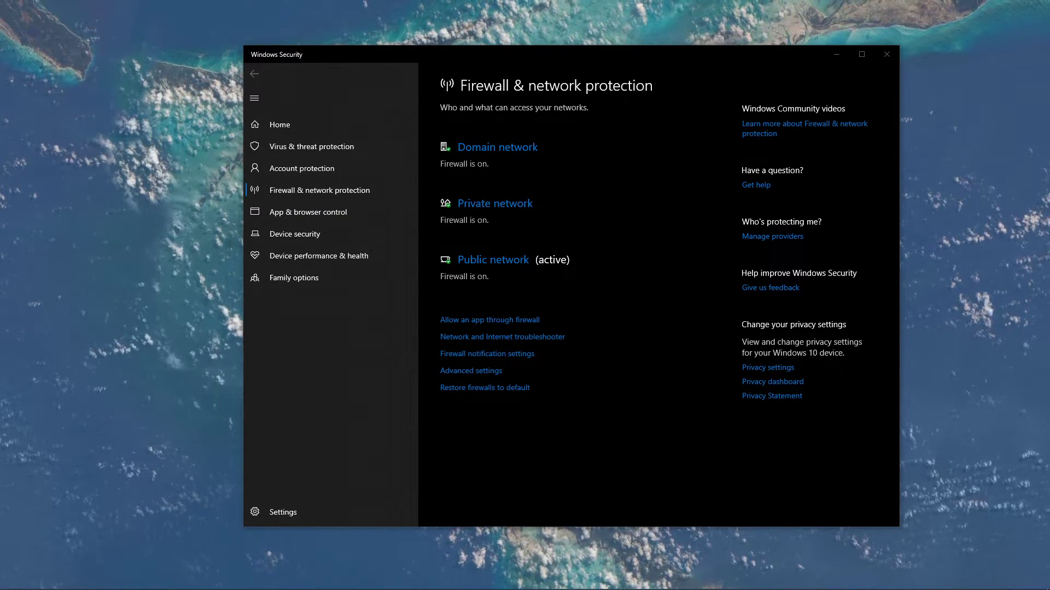
click(496, 321)
click(890, 59)
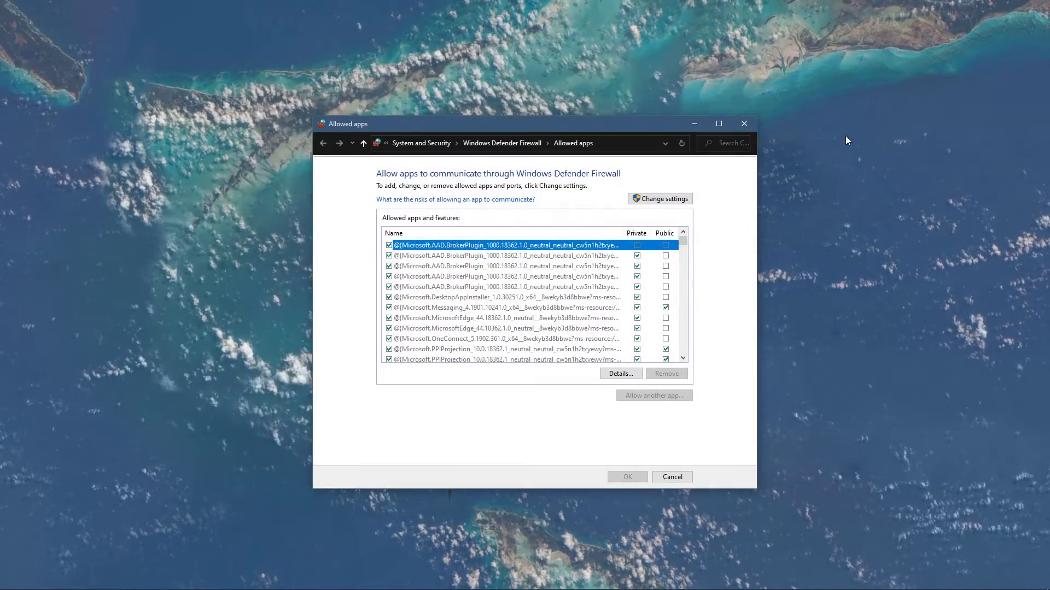
click(656, 200)
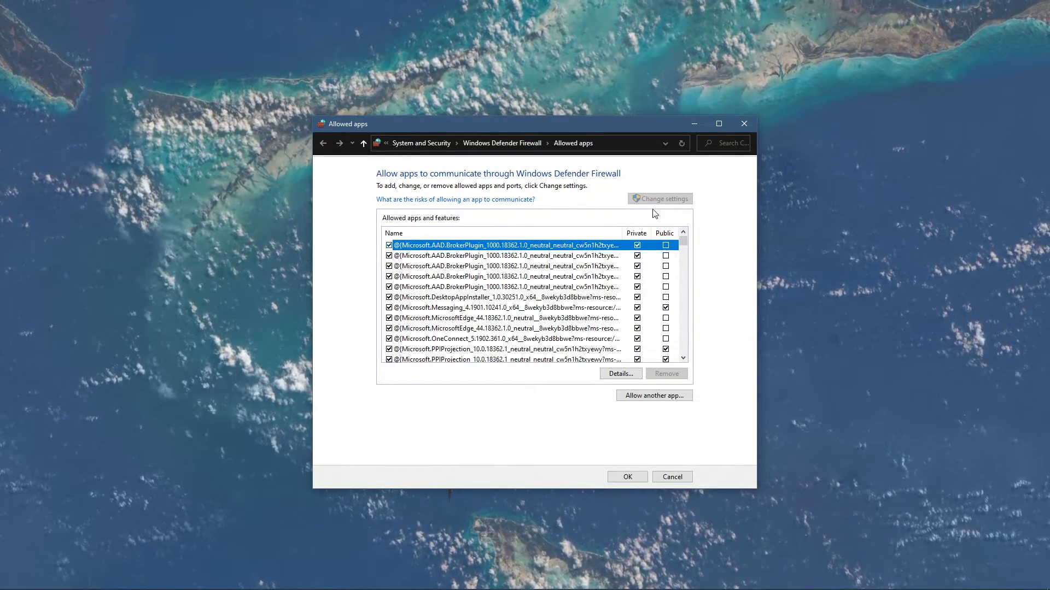
Browse to D:\Program Files\Streamlabs OBS and choose the Streamlabs OBS application as another app
click(637, 395)
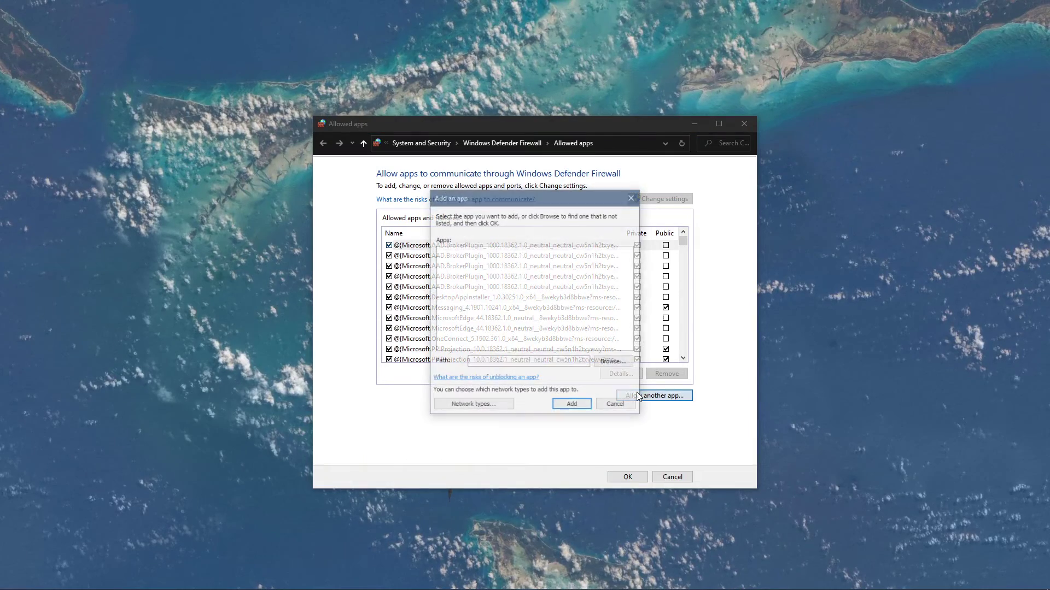
click(613, 363)
drag(582, 158, 567, 155)
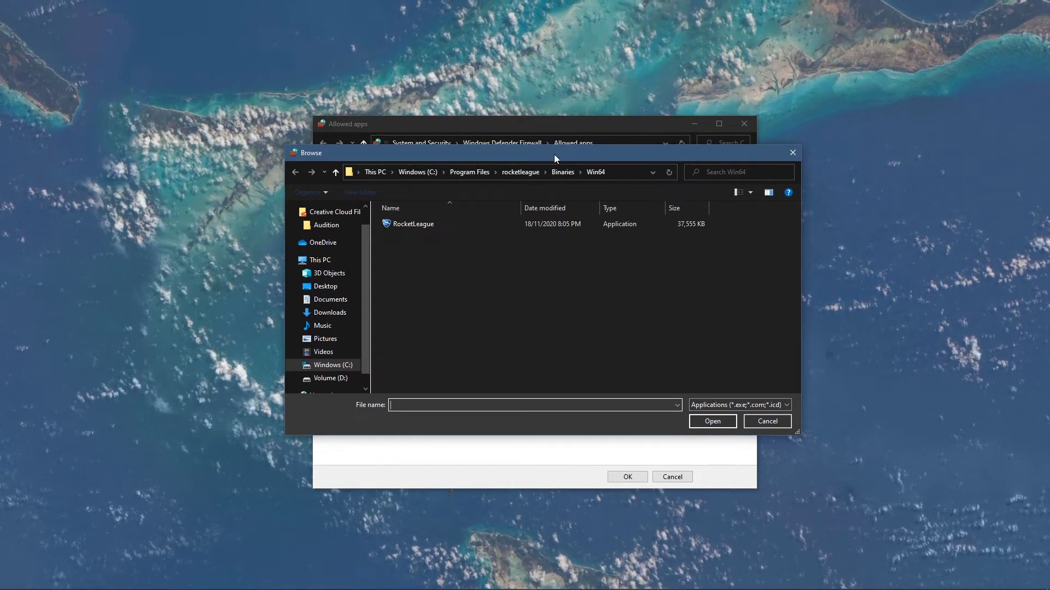
click(381, 173)
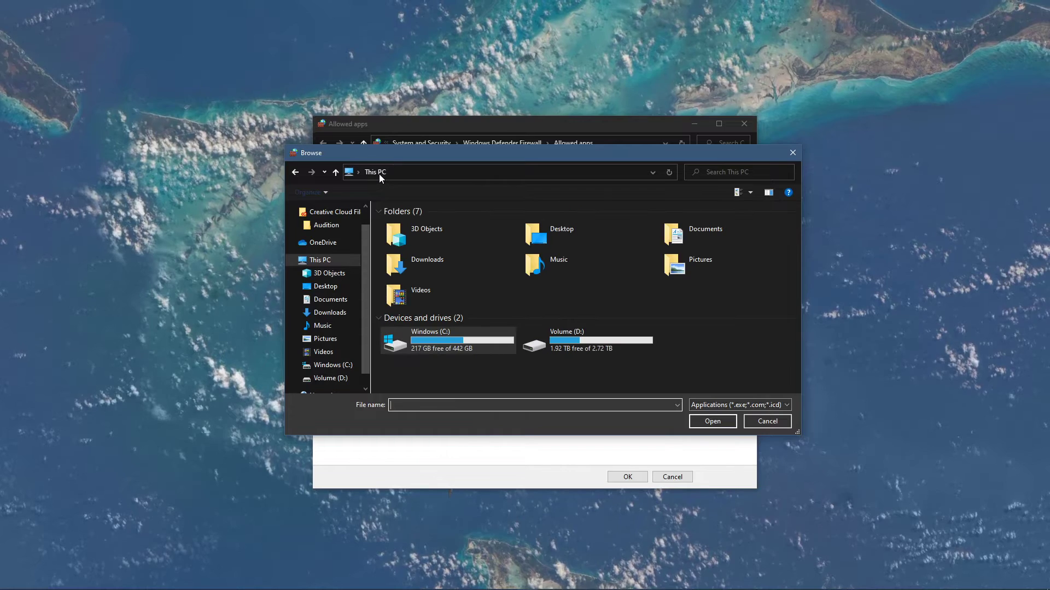
double_click(557, 343)
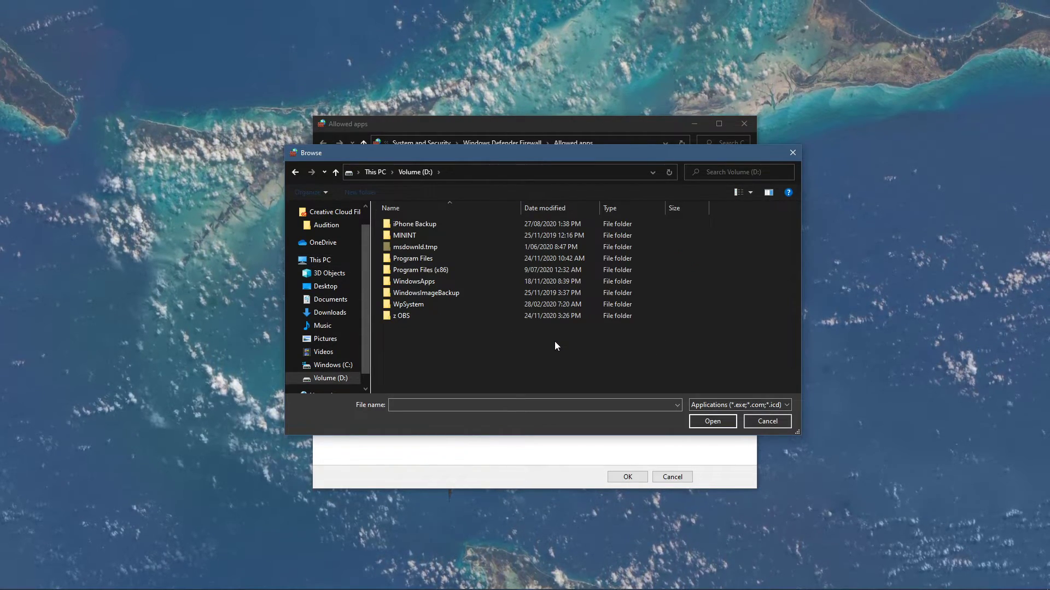
double_click(413, 259)
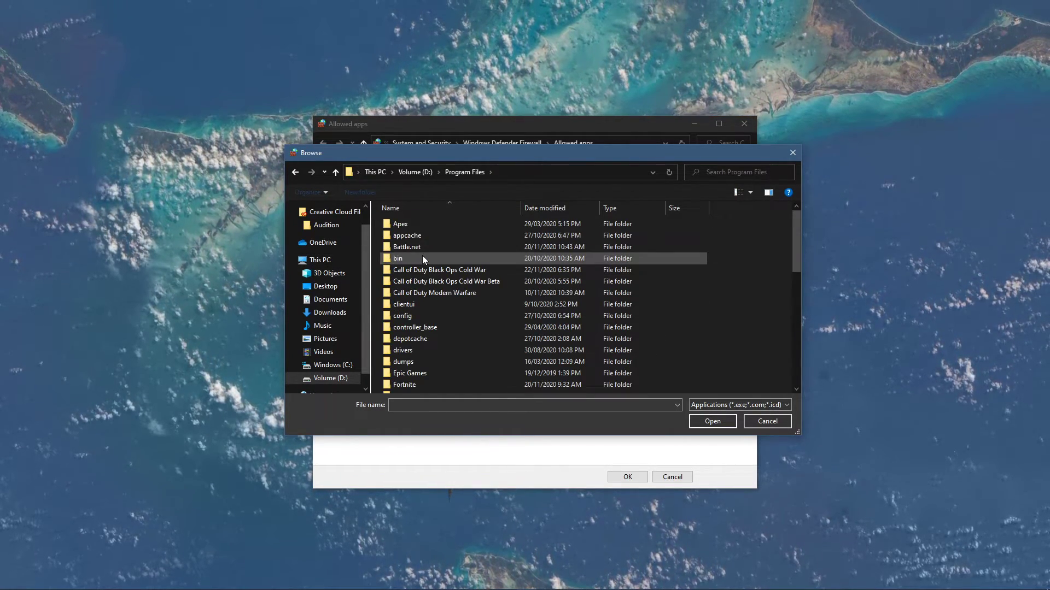
scroll(424, 260, down, 5)
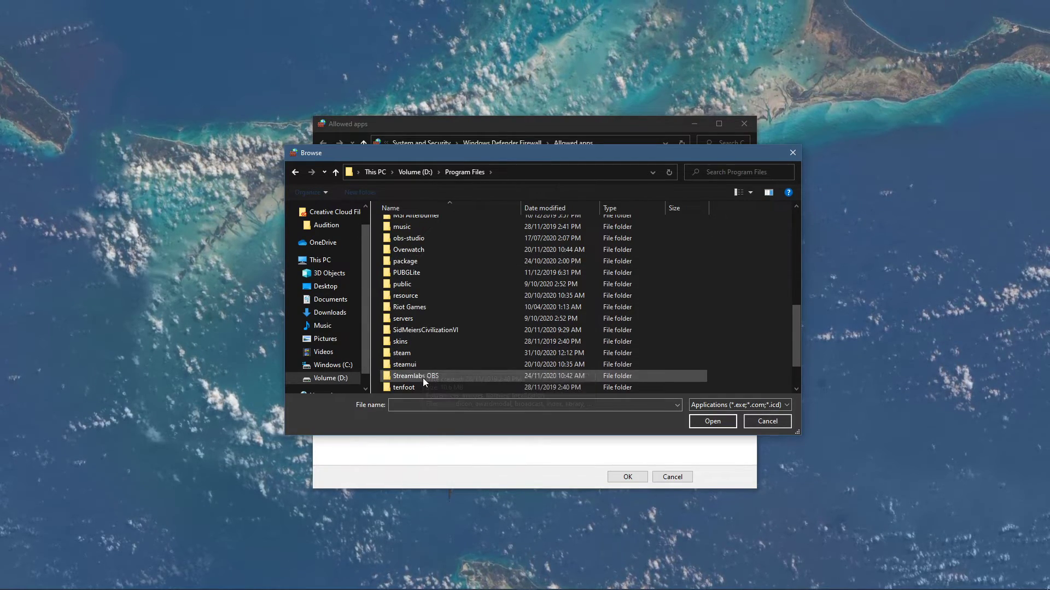
double_click(422, 376)
click(413, 271)
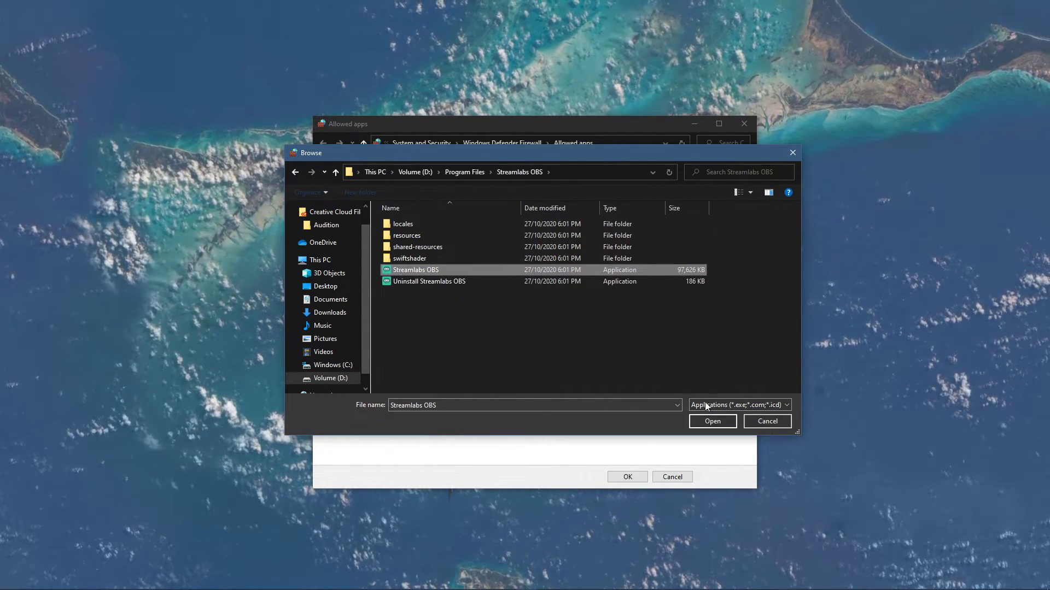
click(713, 421)
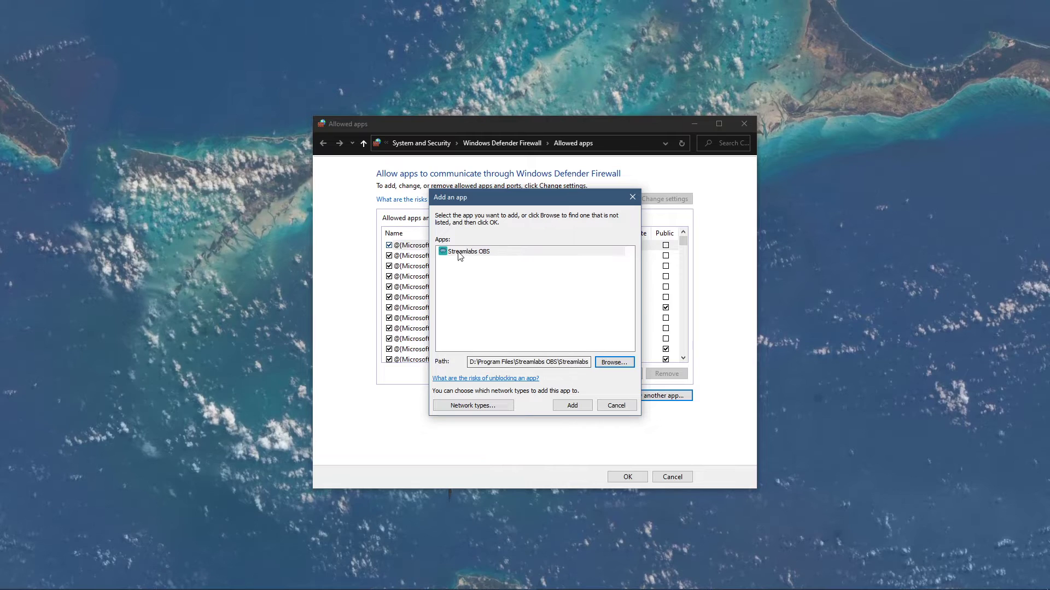
Add Streamlabs OBS to the allowed apps list with Private and Public ticked
click(474, 254)
click(556, 408)
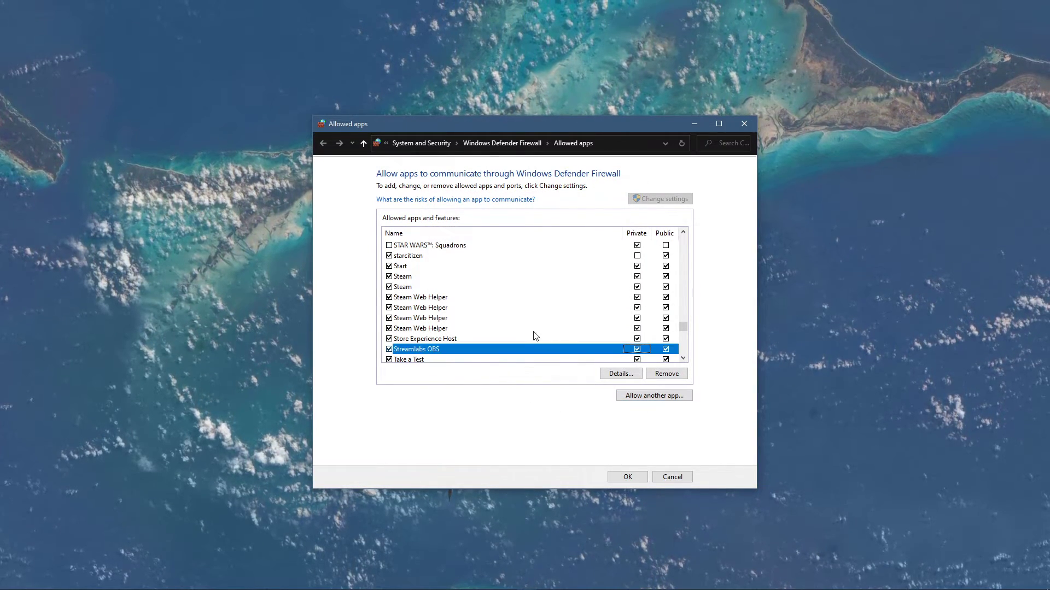
scroll(535, 335, down, 2)
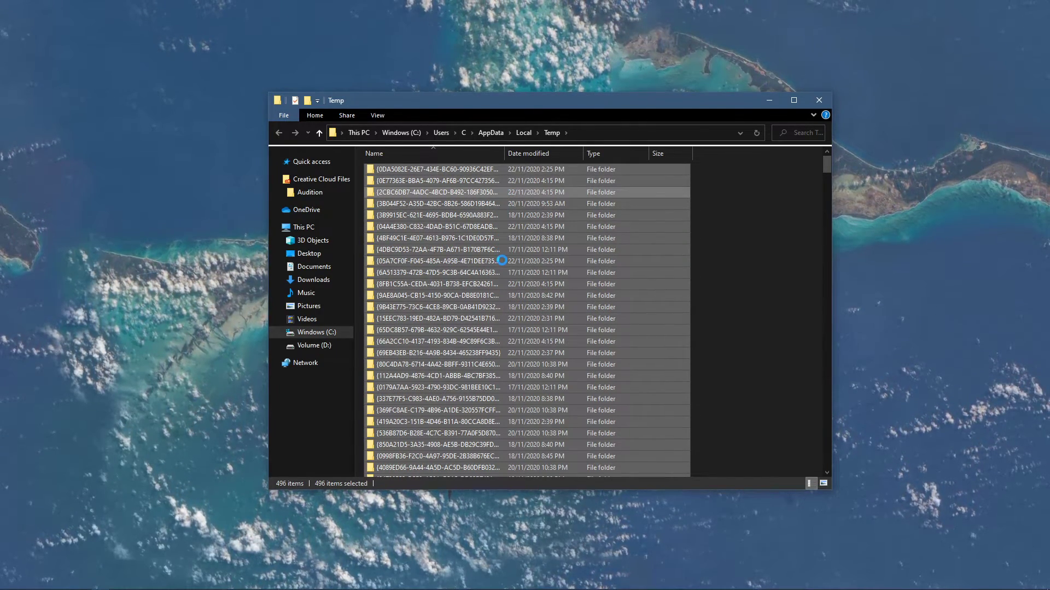
Delete all selected Temp folder items, skipping the in-use and administrator-protected folders
key(shift+F10)
click(512, 353)
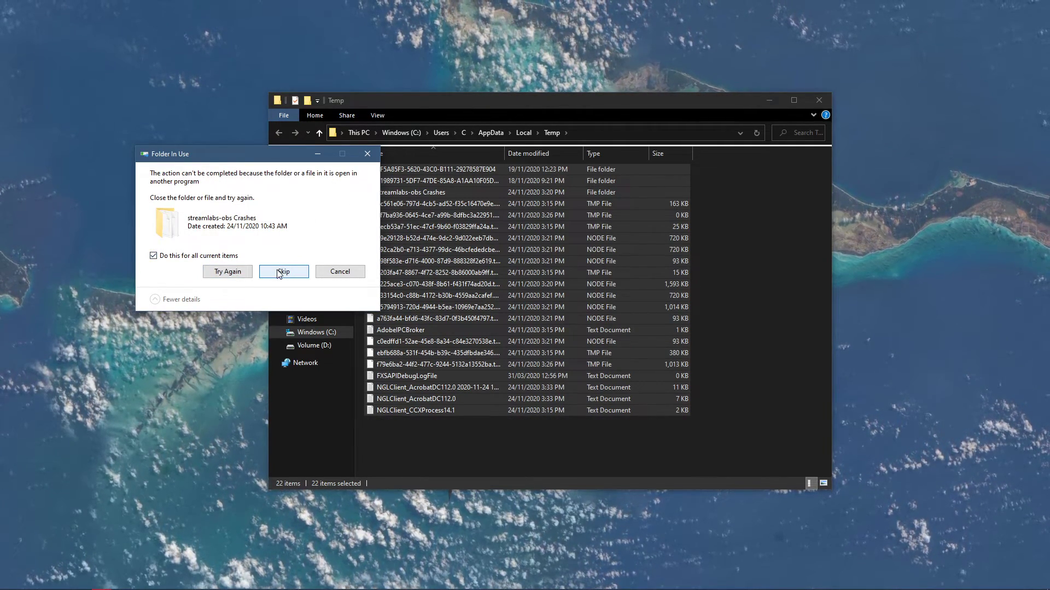
click(284, 272)
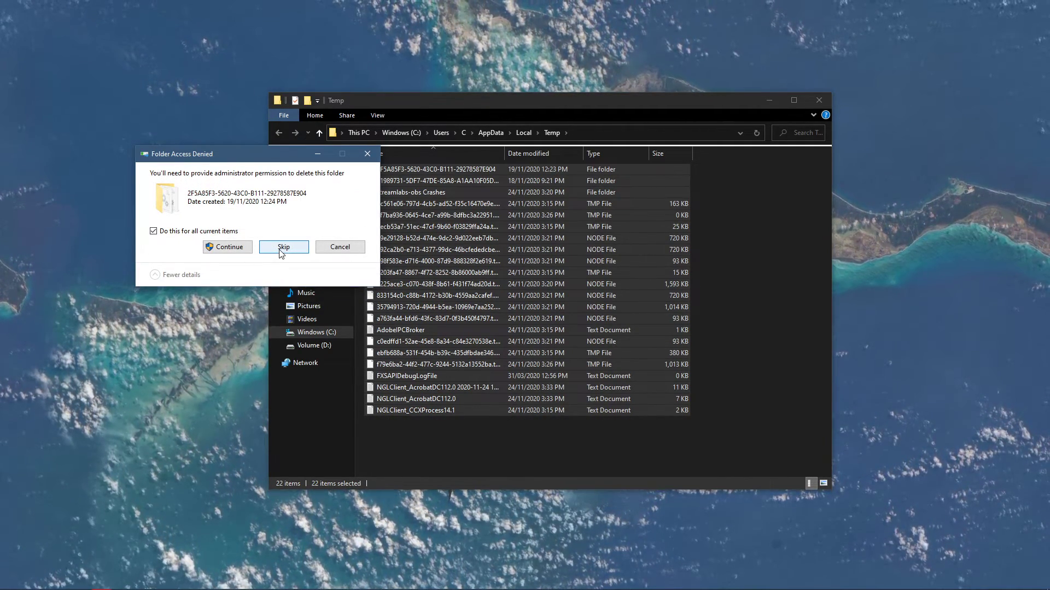
click(283, 246)
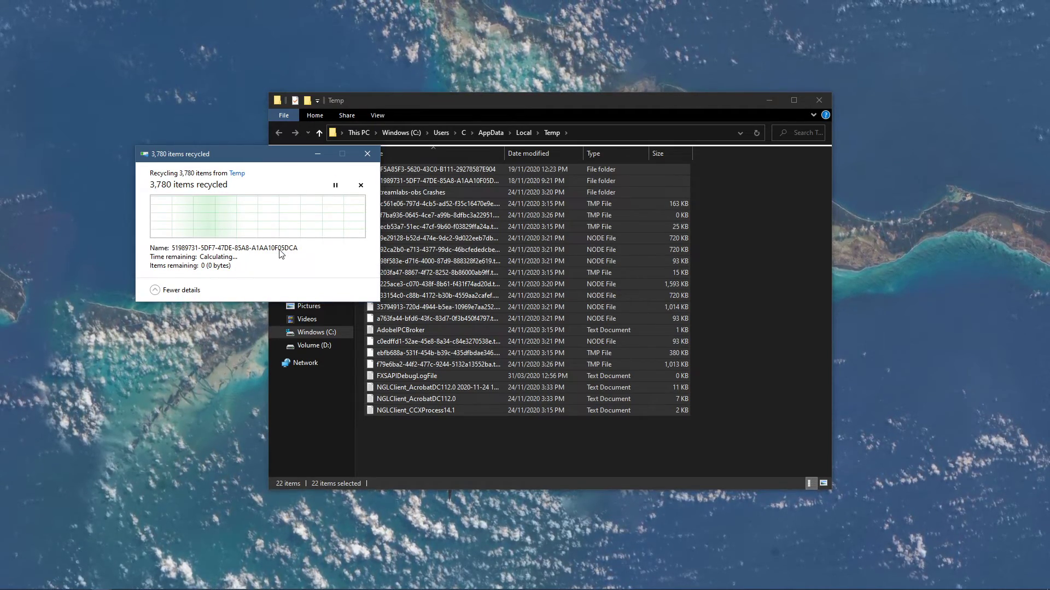
click(769, 100)
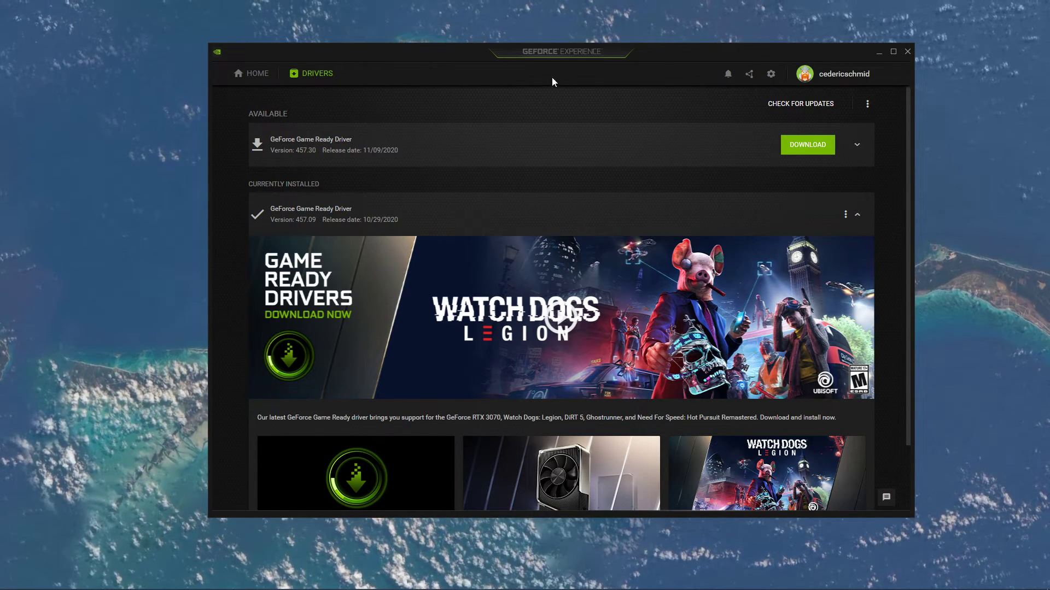
Expand, then collapse, the details of the available 457.30 Game Ready driver
click(857, 145)
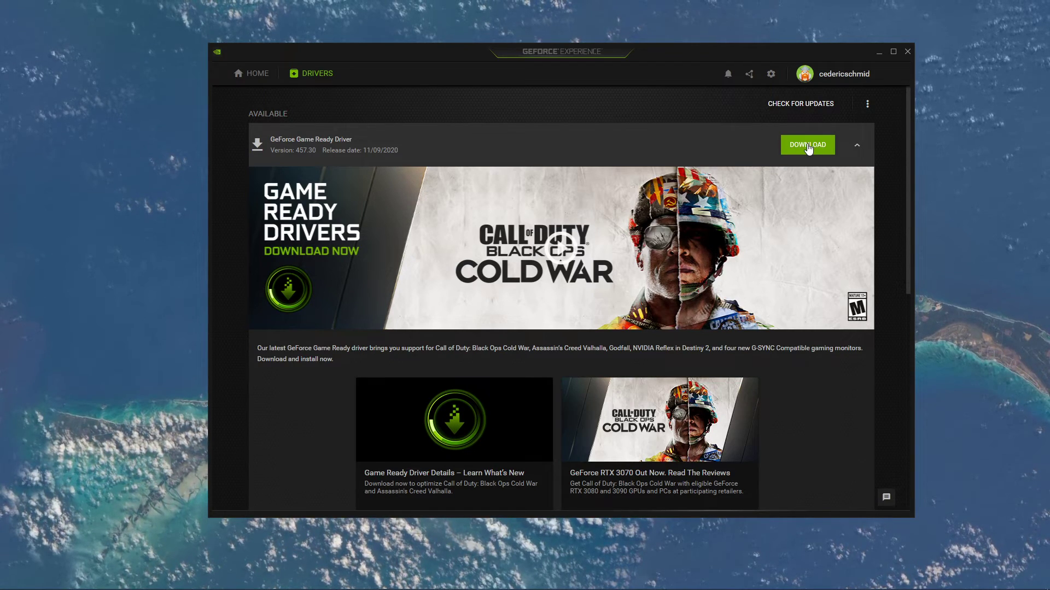
click(856, 149)
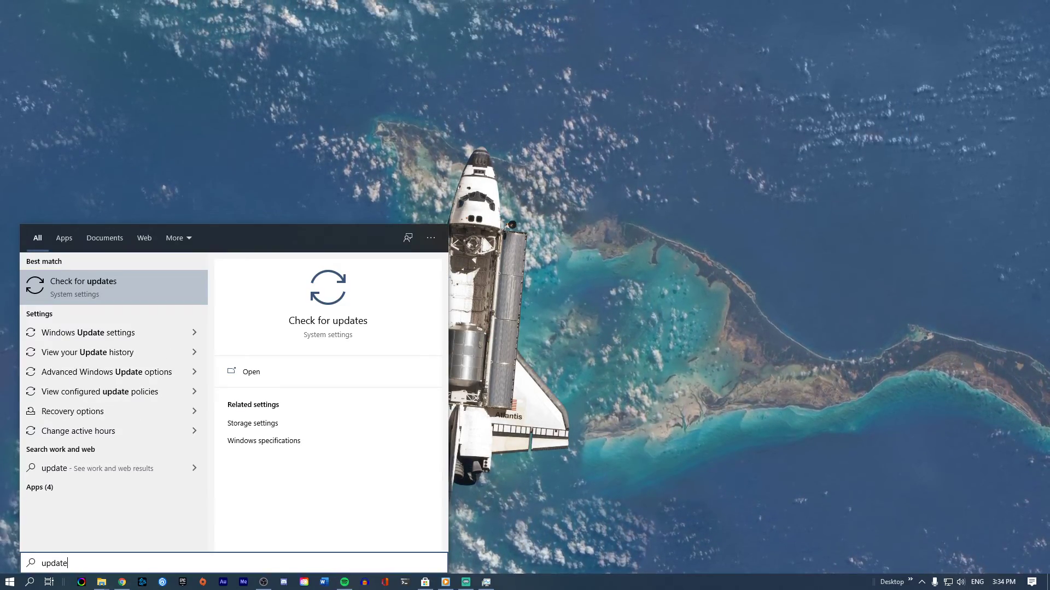
Launch Check for updates from the Start search for 'update'
key(Return)
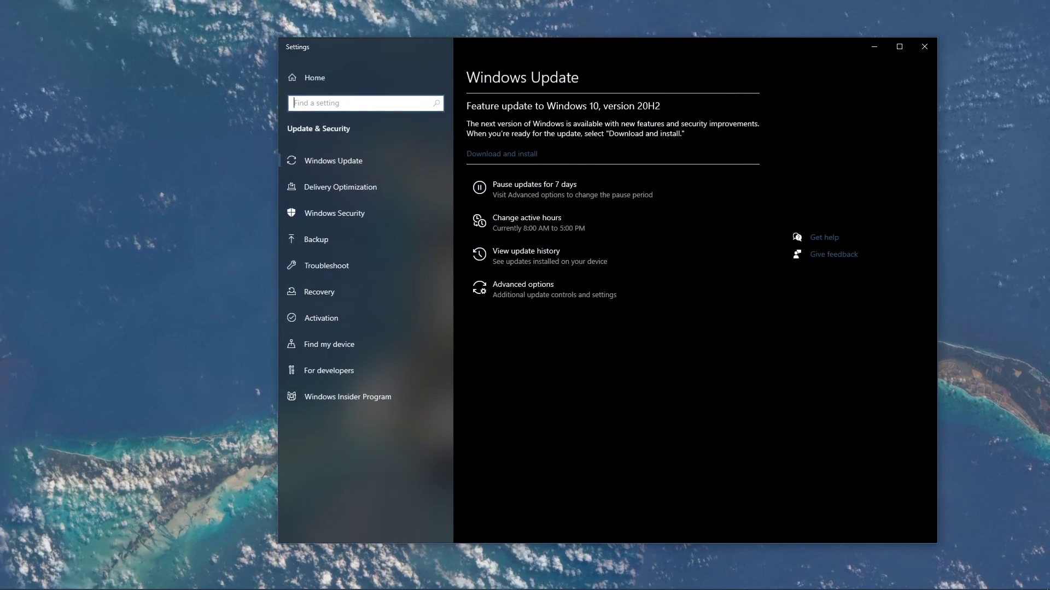